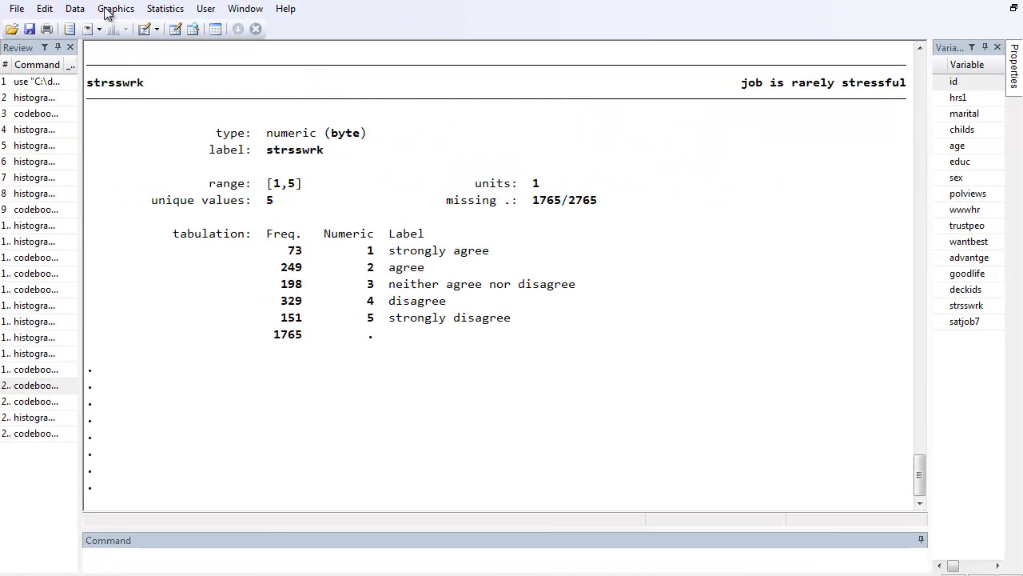
Start a histogram of strsswrk, treated as discrete data, with Frequency on the y-axis.
left_click(104, 13)
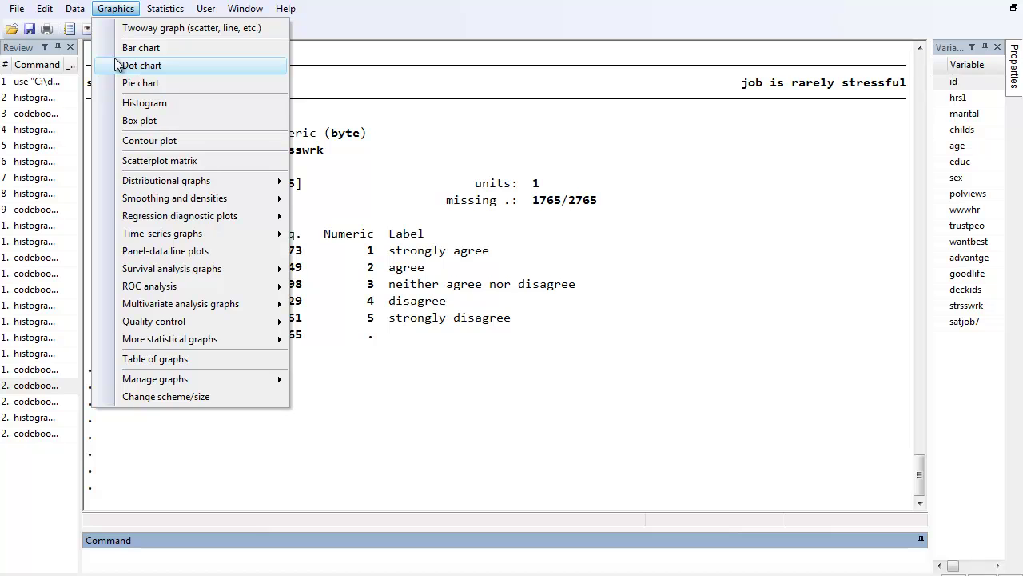
left_click(124, 101)
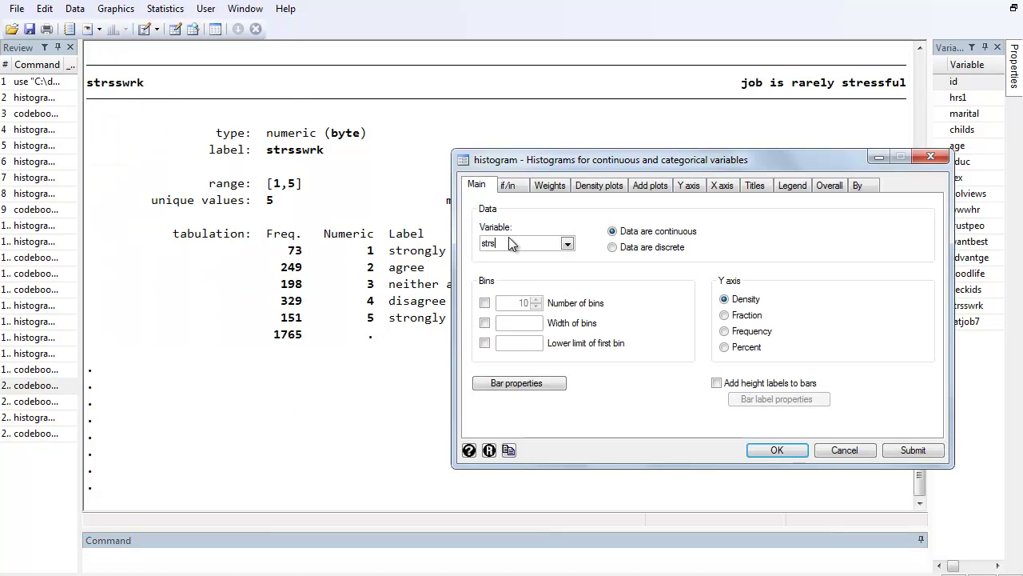
type("strsswrk")
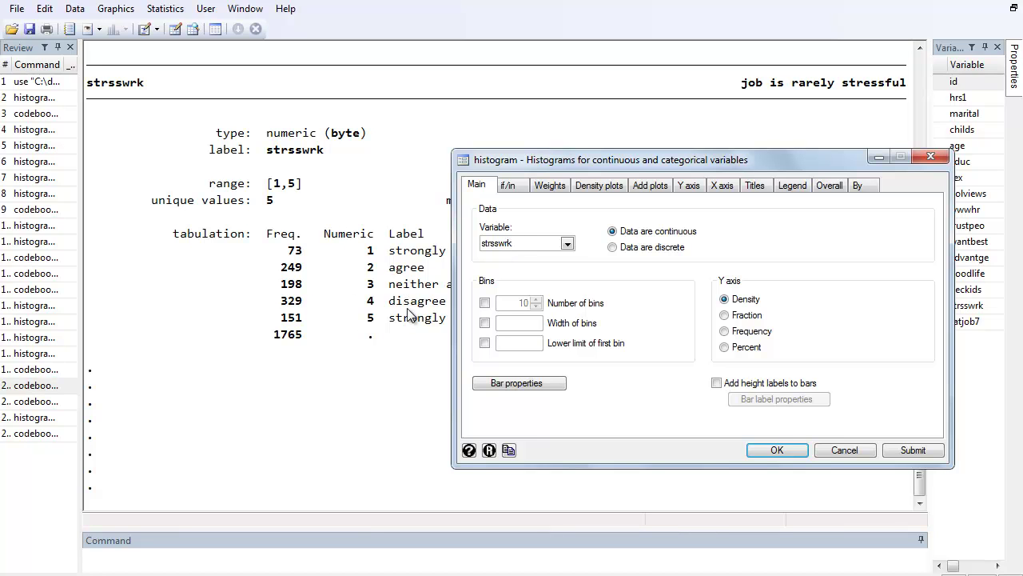
left_click(613, 247)
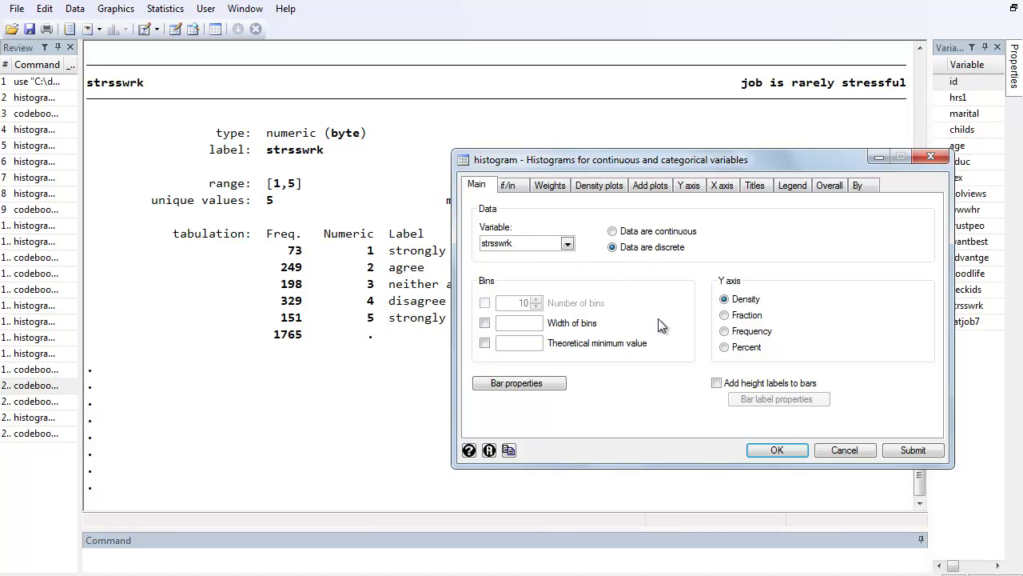
left_click(726, 332)
Draw separate subgraphs by sex with the Default panel arrangement, then run the histogram.
left_click(860, 184)
left_click(486, 209)
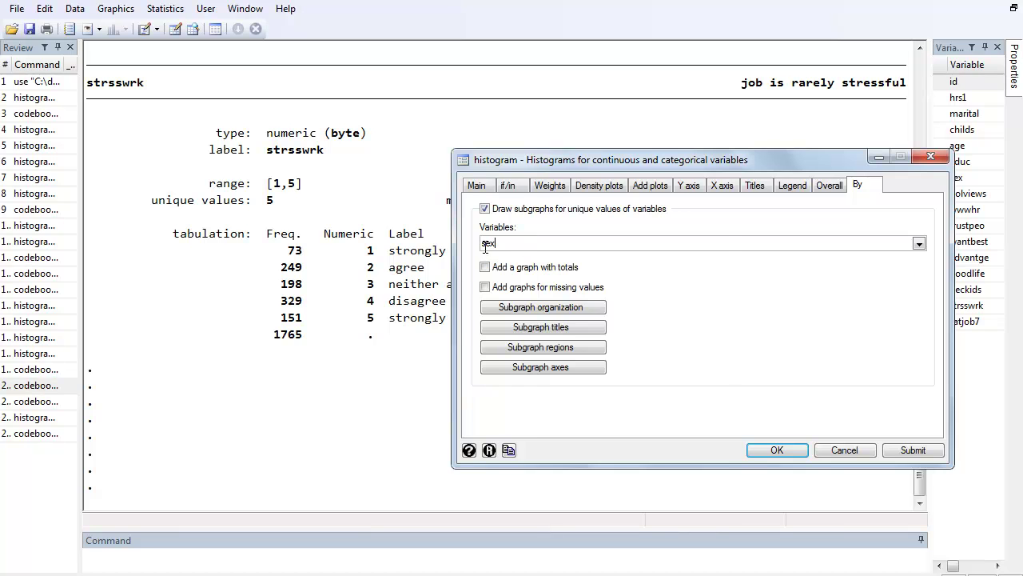
left_click(697, 125)
left_click(536, 312)
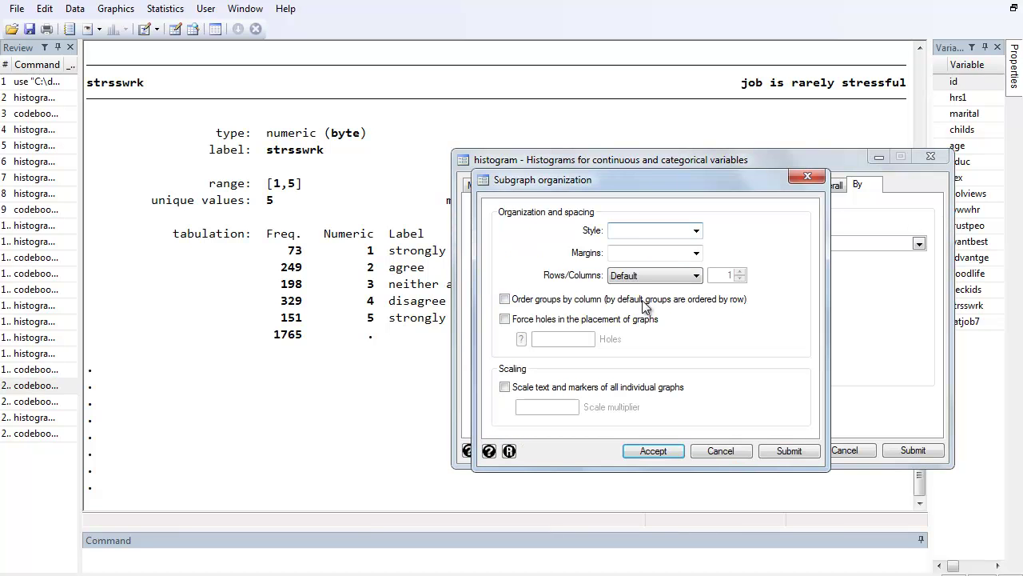
left_click(697, 275)
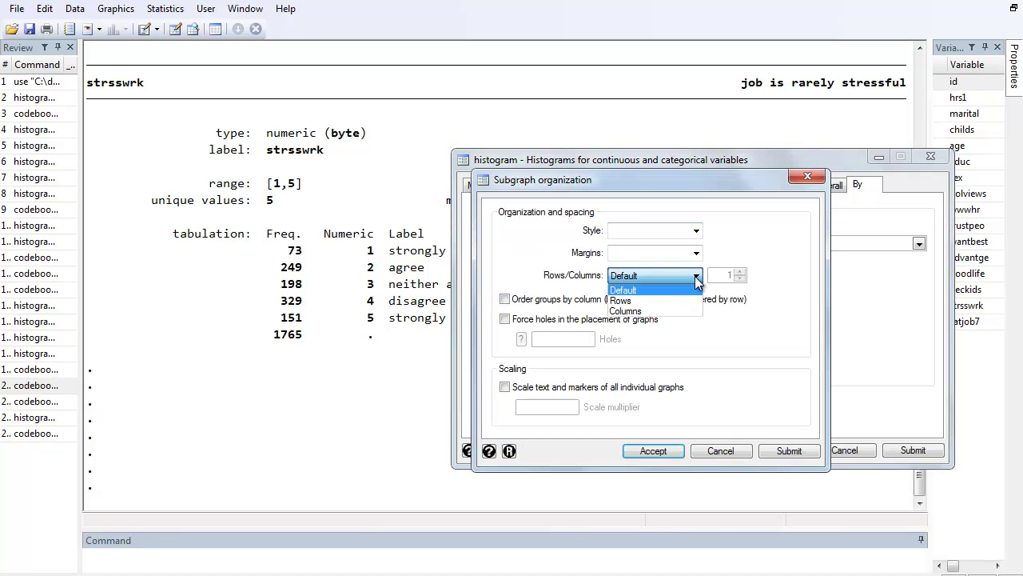
left_click(649, 311)
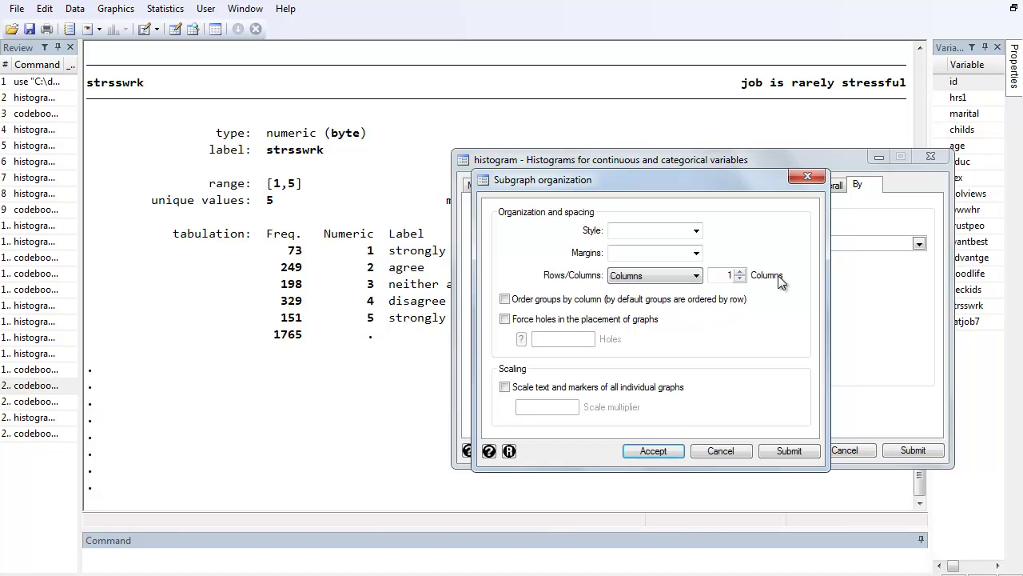
left_click(695, 276)
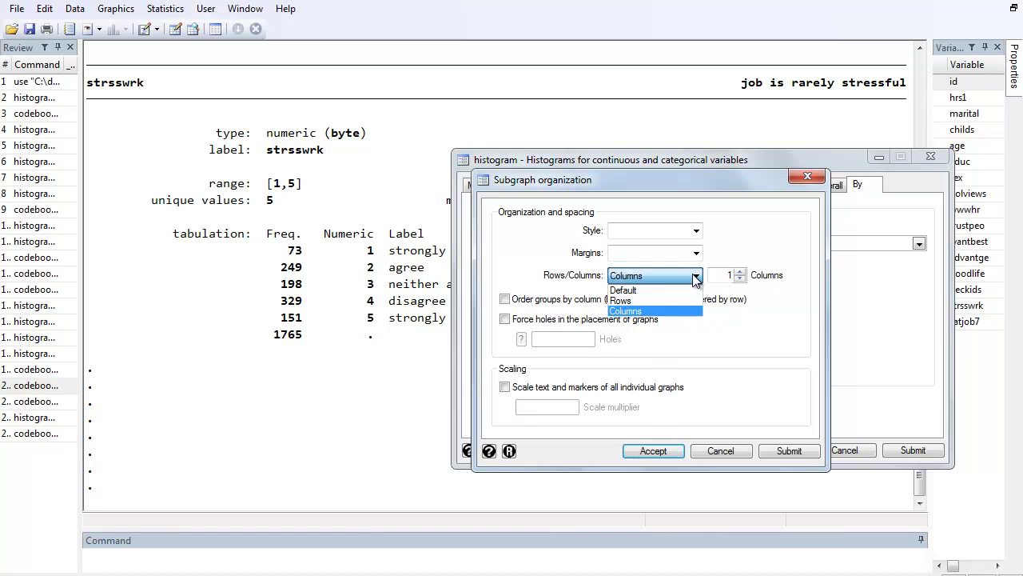
left_click(646, 290)
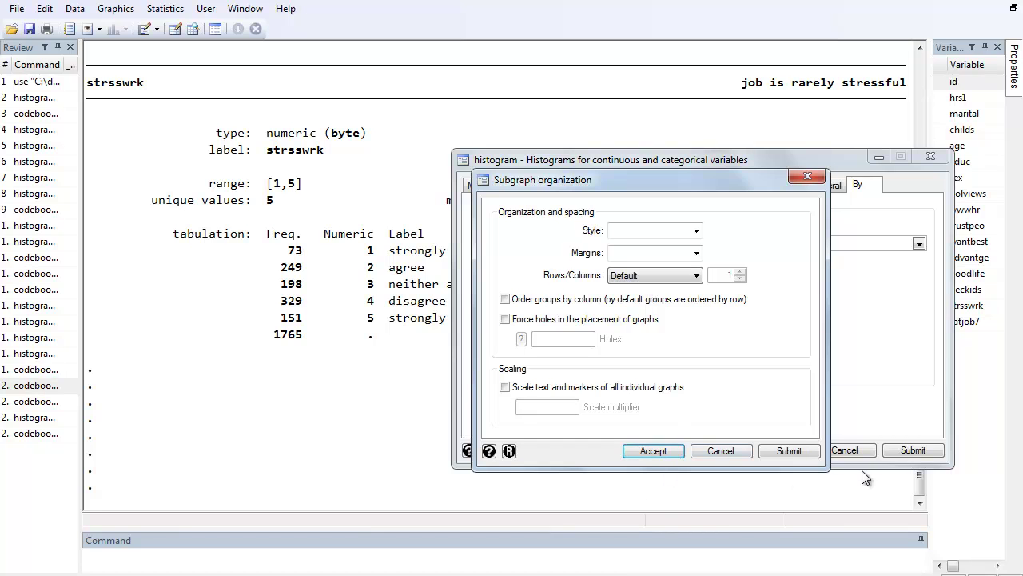
left_click(653, 451)
left_click(779, 450)
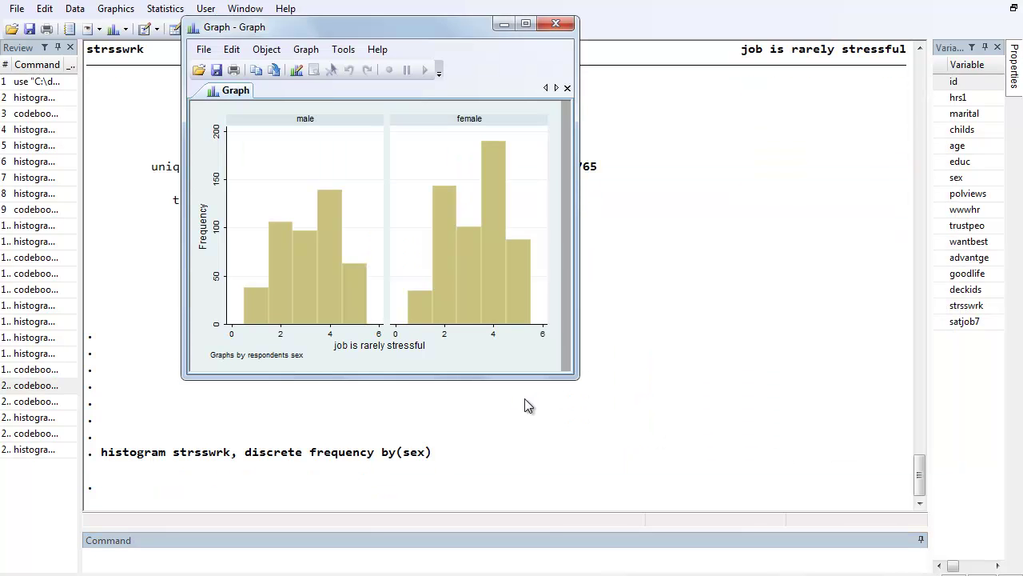
In the Graph Editor, change the left panel title from 'male' to 'Male' at Medium size.
left_click(296, 71)
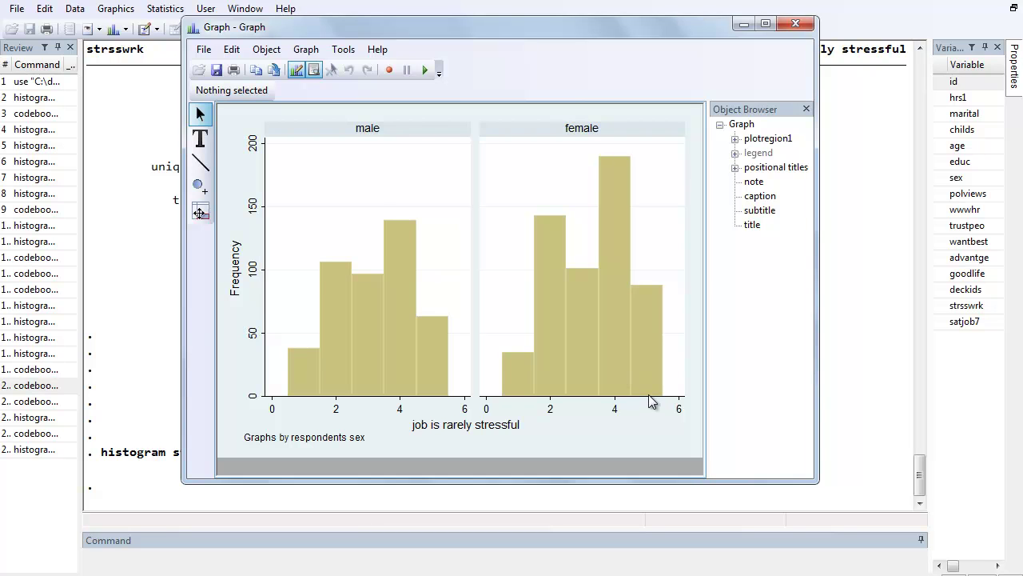
left_click(365, 127)
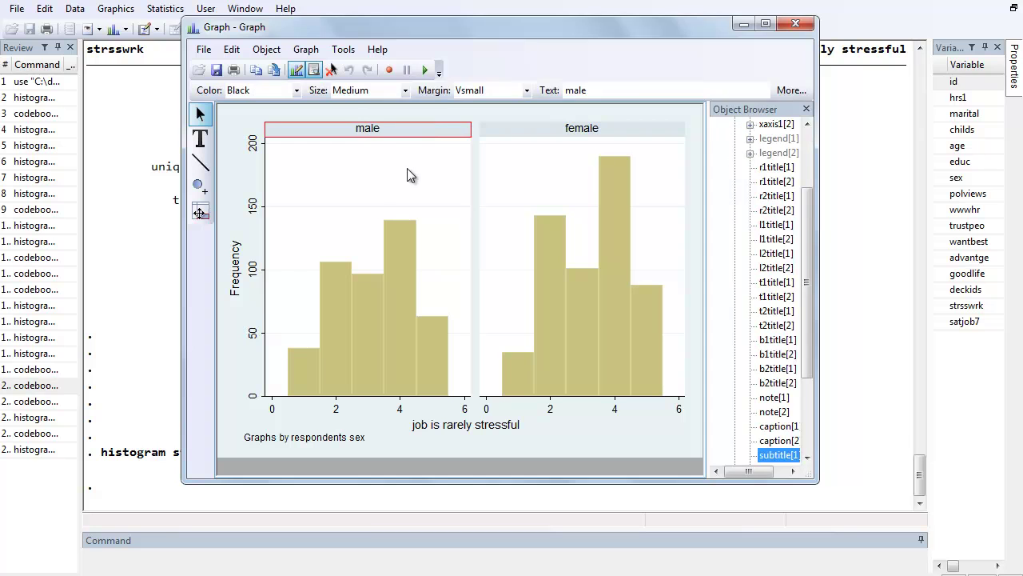
double_click(575, 91)
left_click(575, 91)
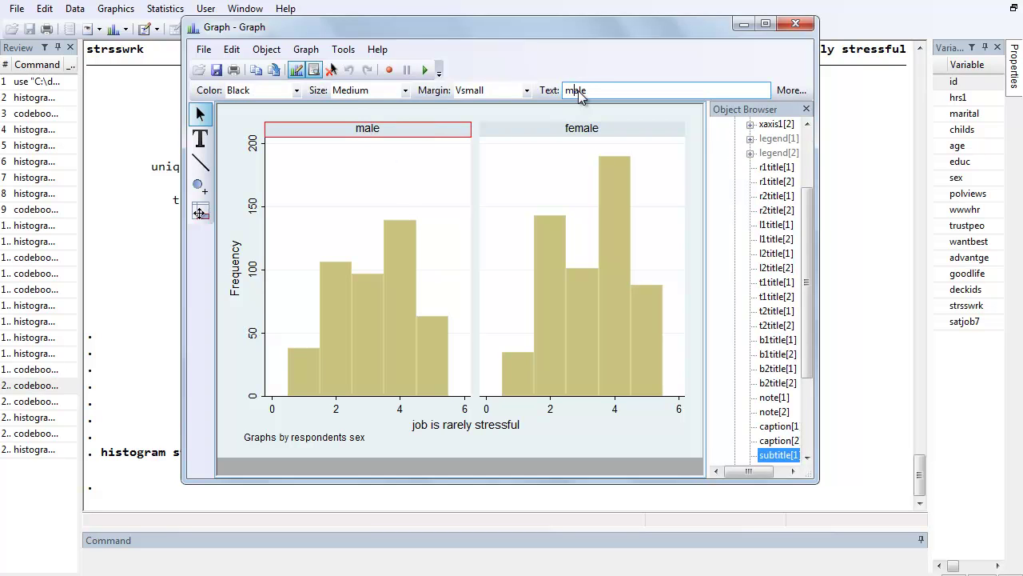
key("BackSpace")
type("M")
key("Return")
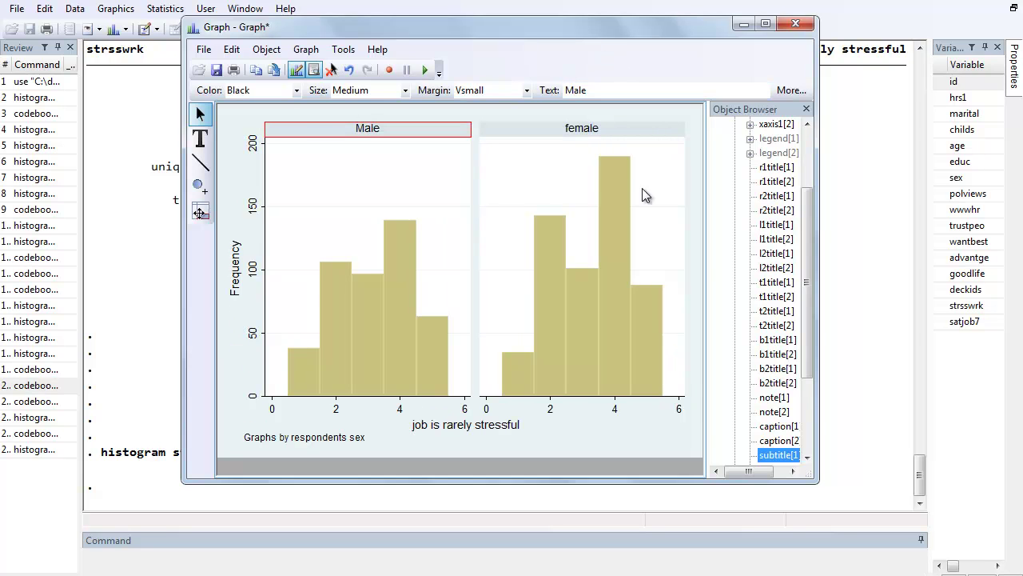
left_click(403, 91)
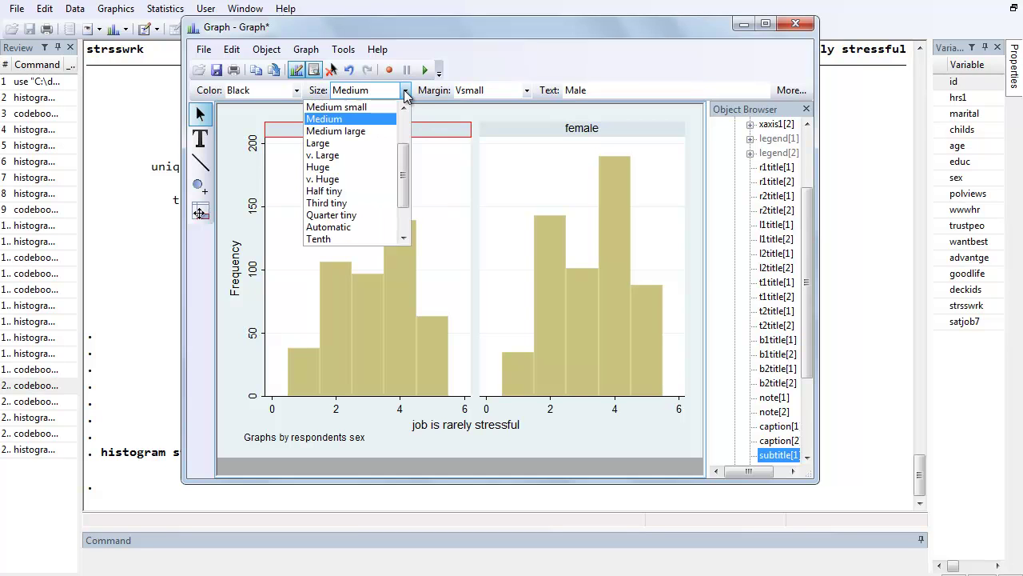
left_click(355, 119)
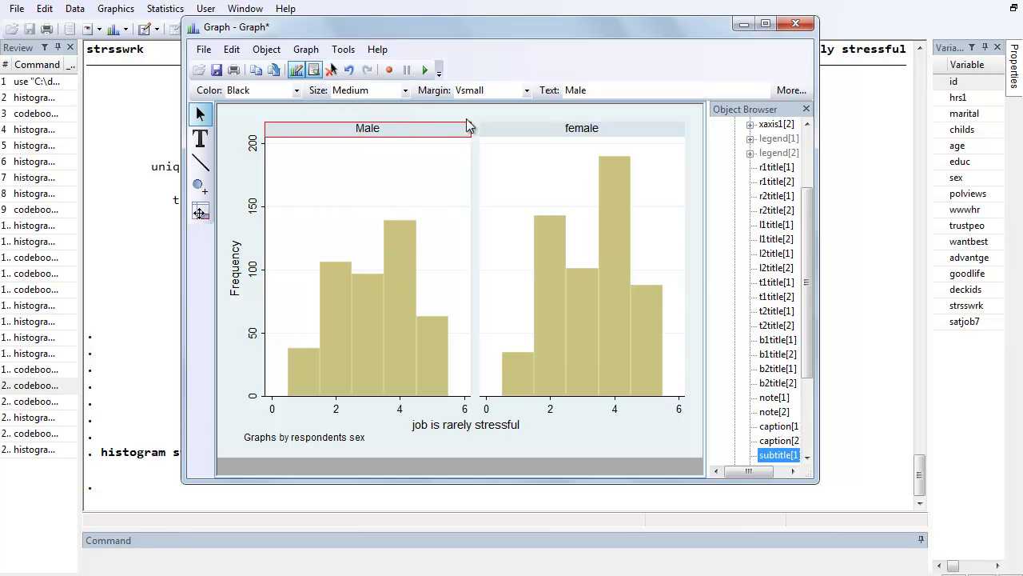
Set the Frequency y-axis title's size to Medium.
left_click(237, 281)
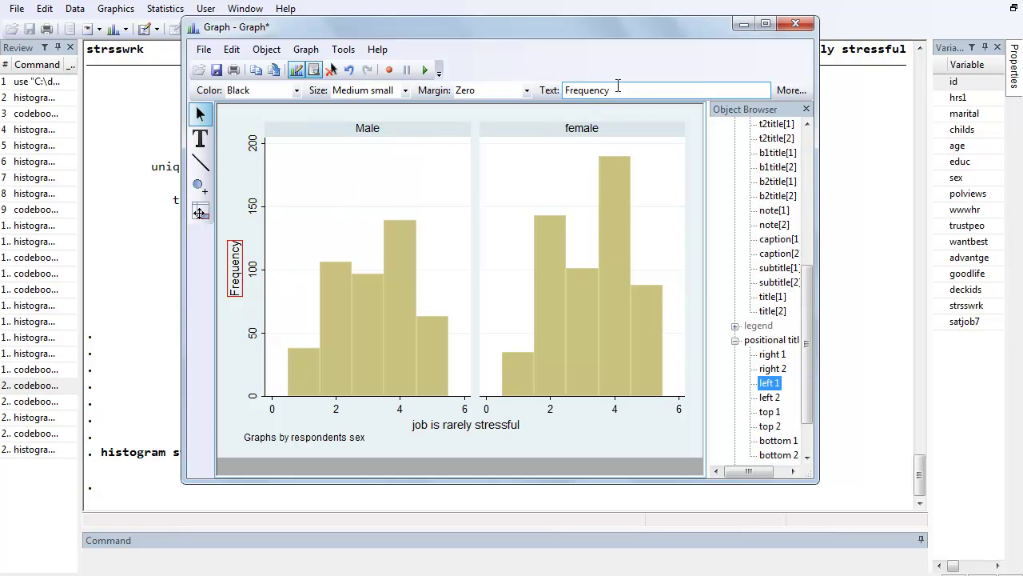
left_click(640, 94)
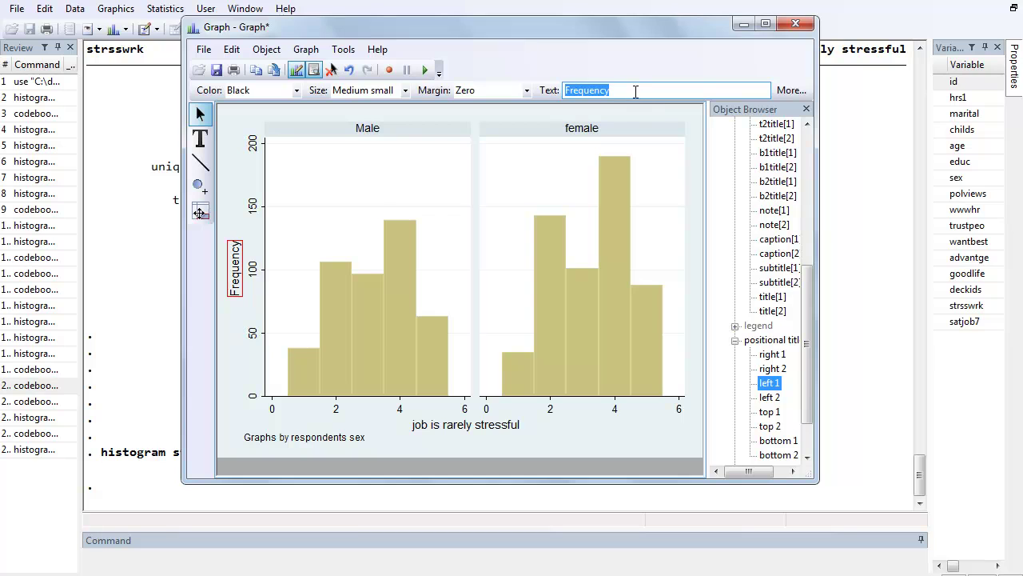
left_click(635, 91)
key("Return")
left_click(405, 91)
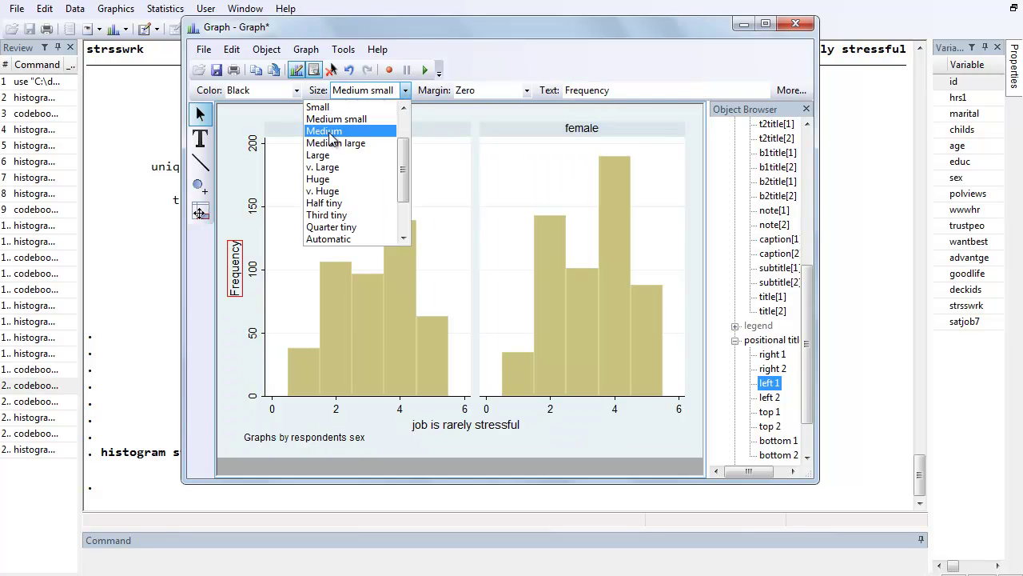
left_click(343, 130)
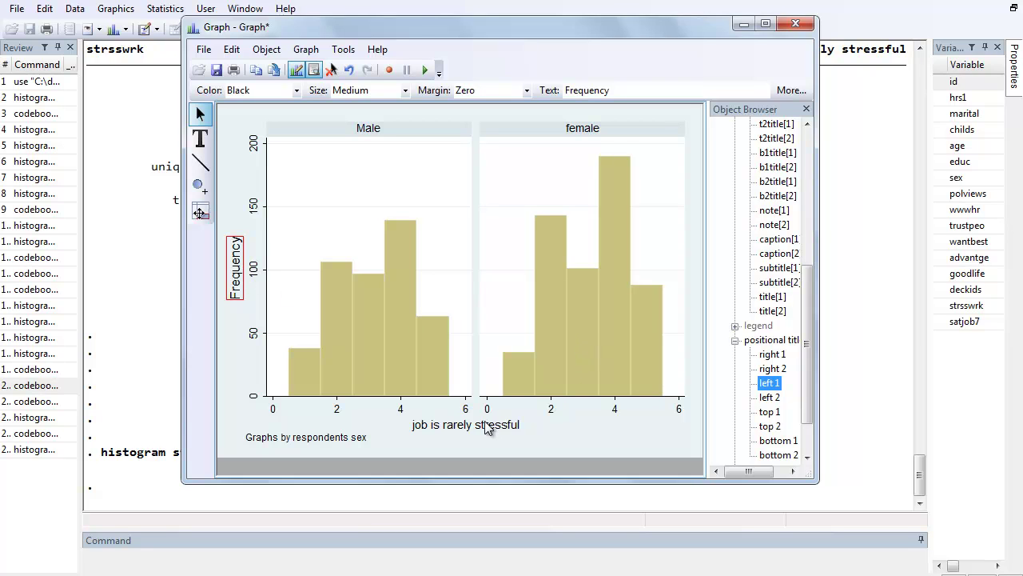
scroll(804, 363, "down", 2)
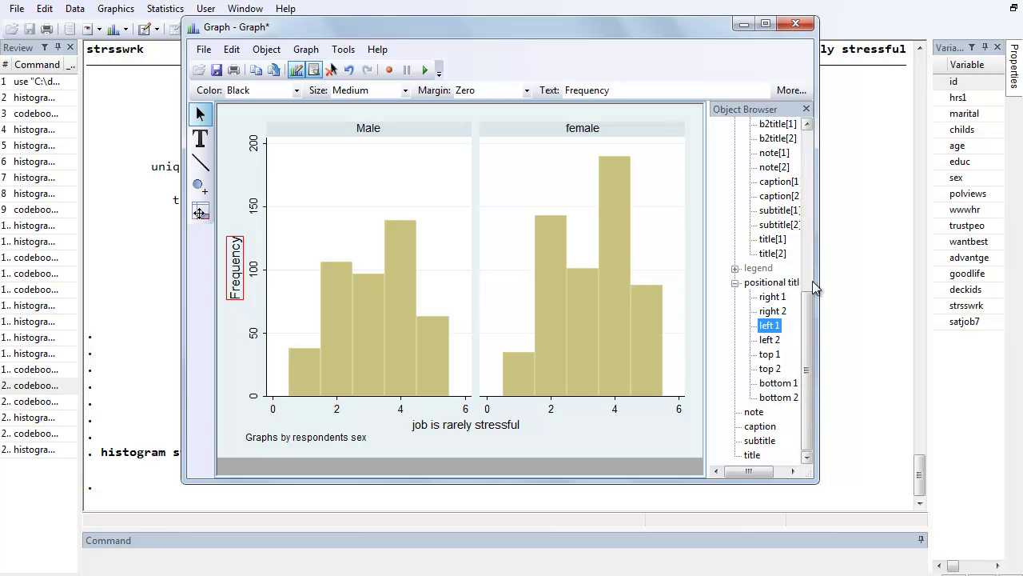
Give the main title object the text 'Graph 1: Bar Graph of Job Stress by Gender'.
left_click(752, 456)
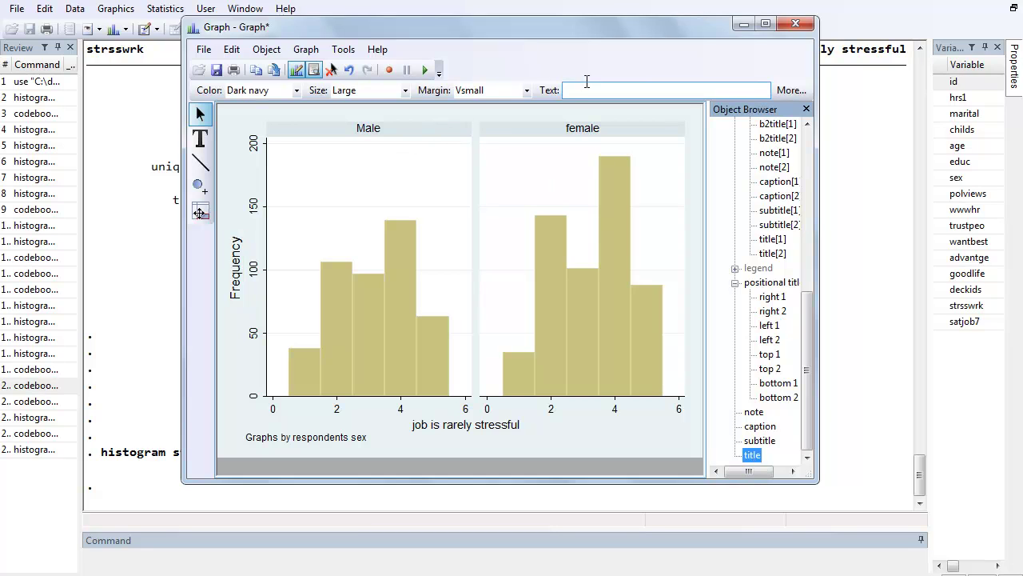
left_click(588, 90)
type("Graph 1:")
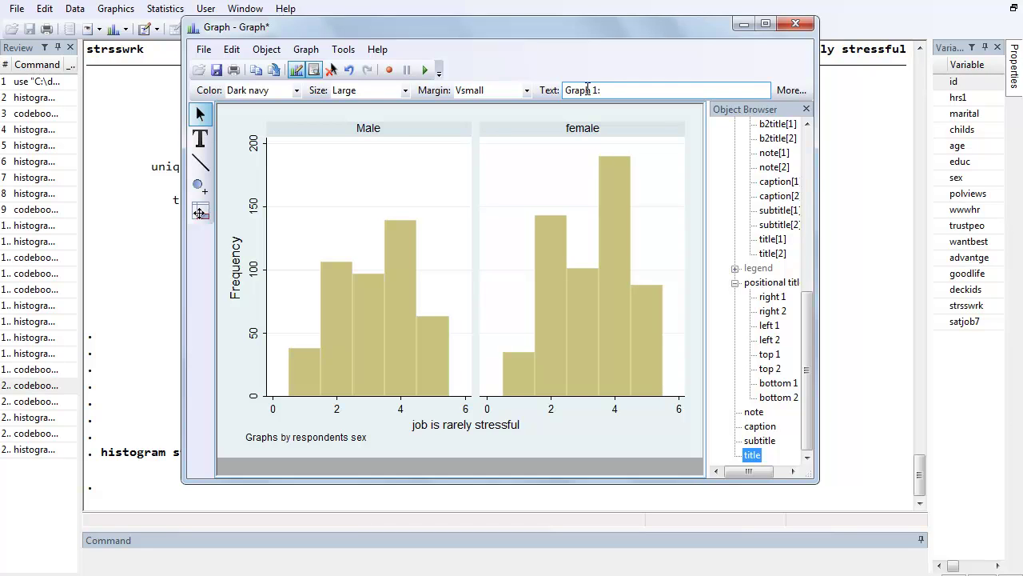
type("raph of Job Stress by")
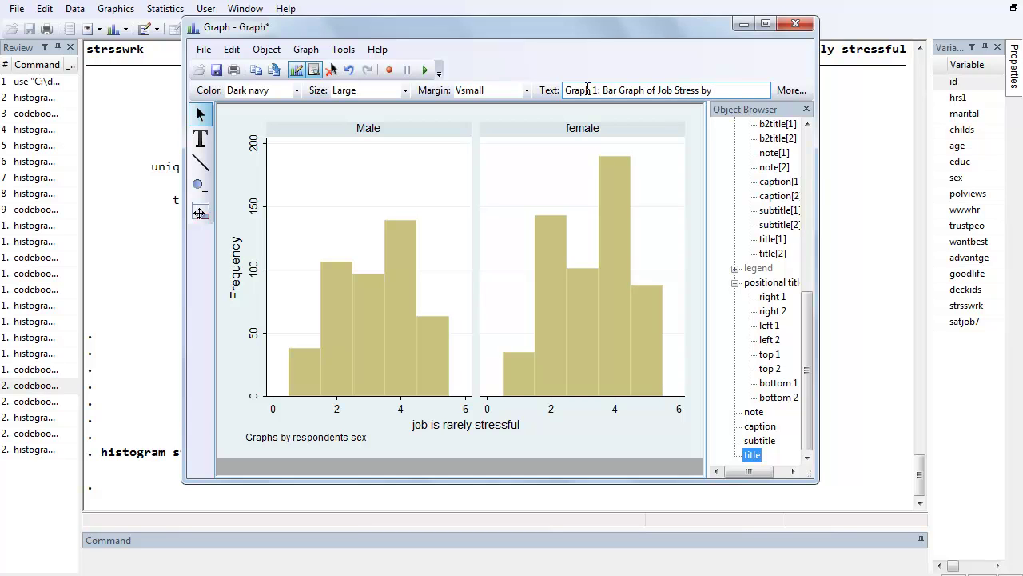
type(" Gender")
key("Return")
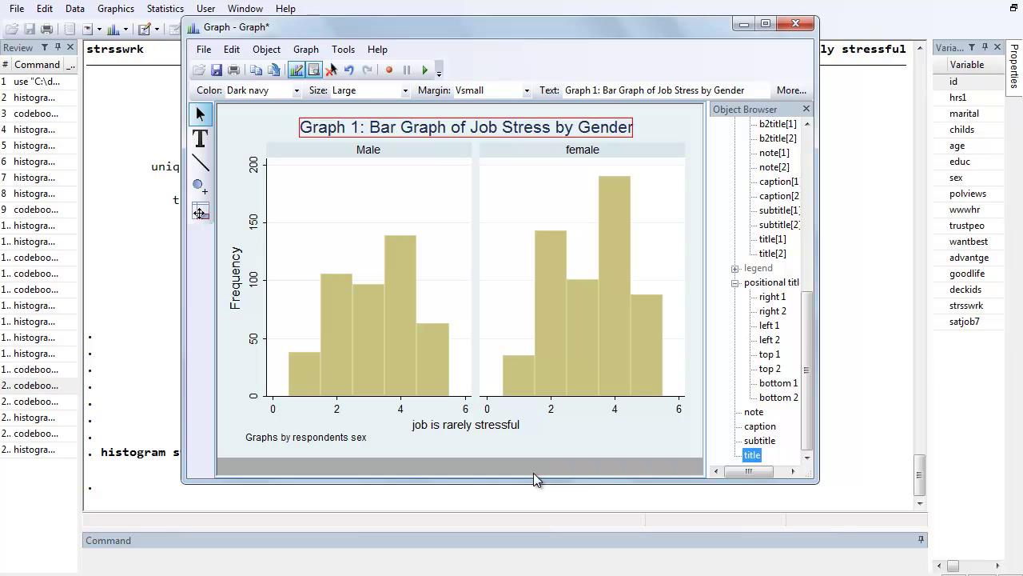
Empty the text of the 'Graphs by respondents sex' note so it no longer shows.
left_click(758, 413)
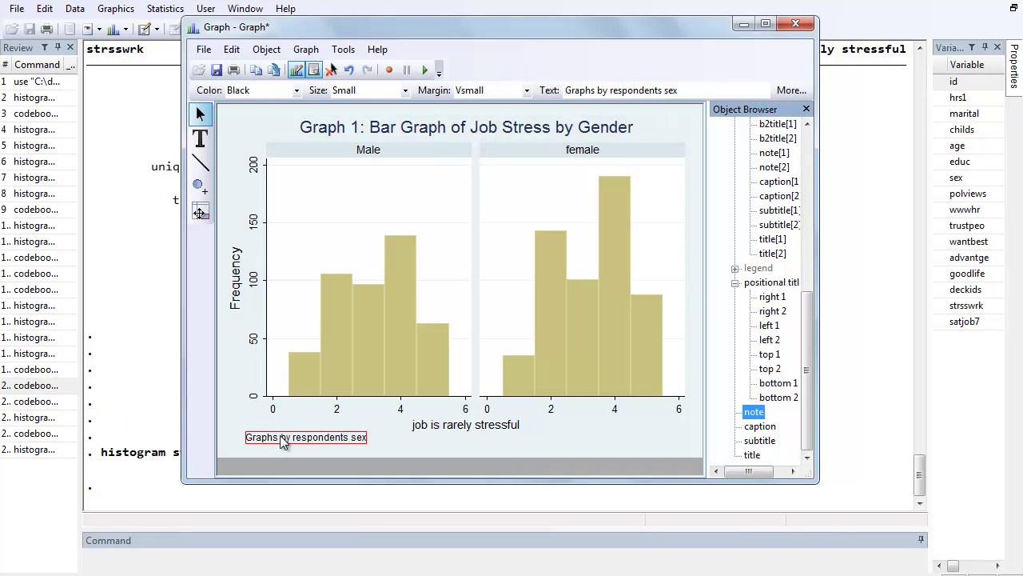
left_click_drag(566, 90, 707, 100)
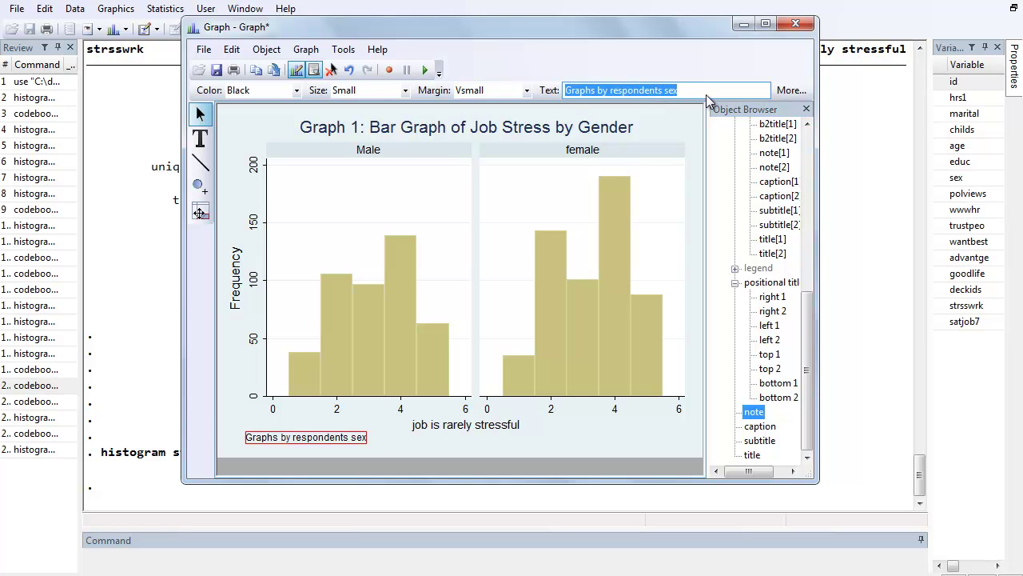
key("BackSpace")
key("Return")
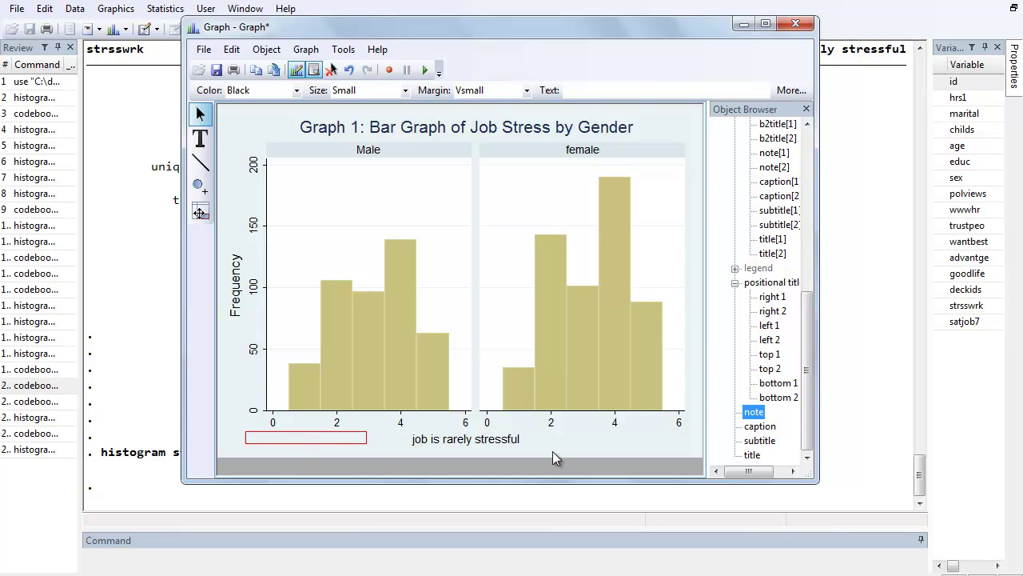
left_click(770, 575)
left_click(948, 540)
Open Axis Properties for the Male panel's x-axis, dismissing the Windows colour-scheme prompt.
left_click(383, 425)
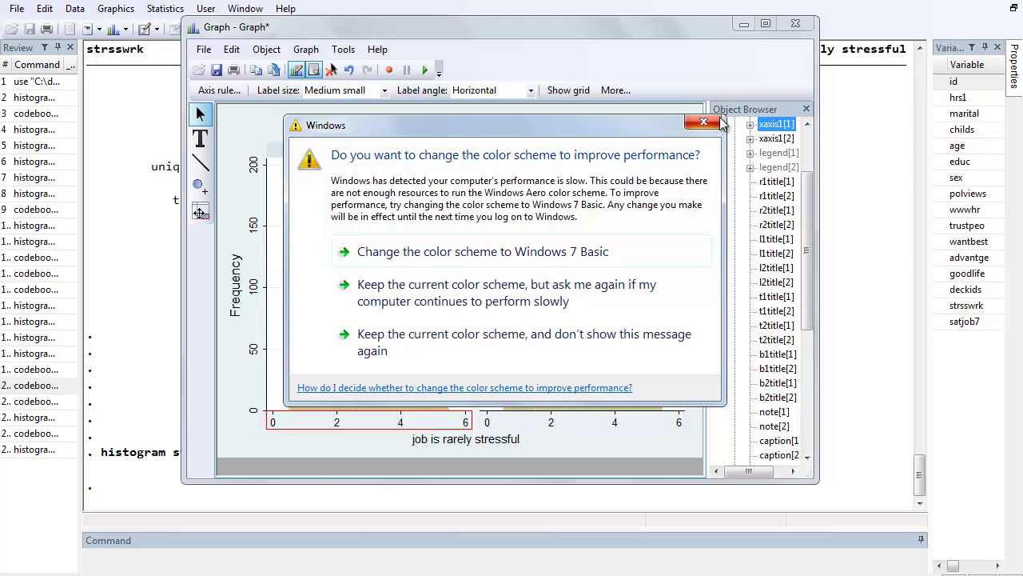
left_click(718, 121)
right_click(370, 422)
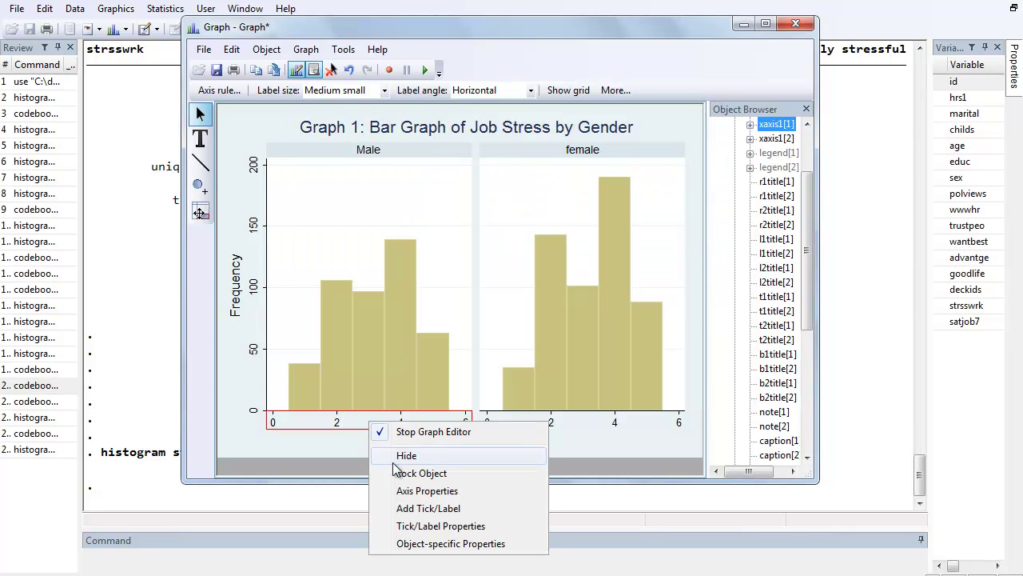
left_click(428, 490)
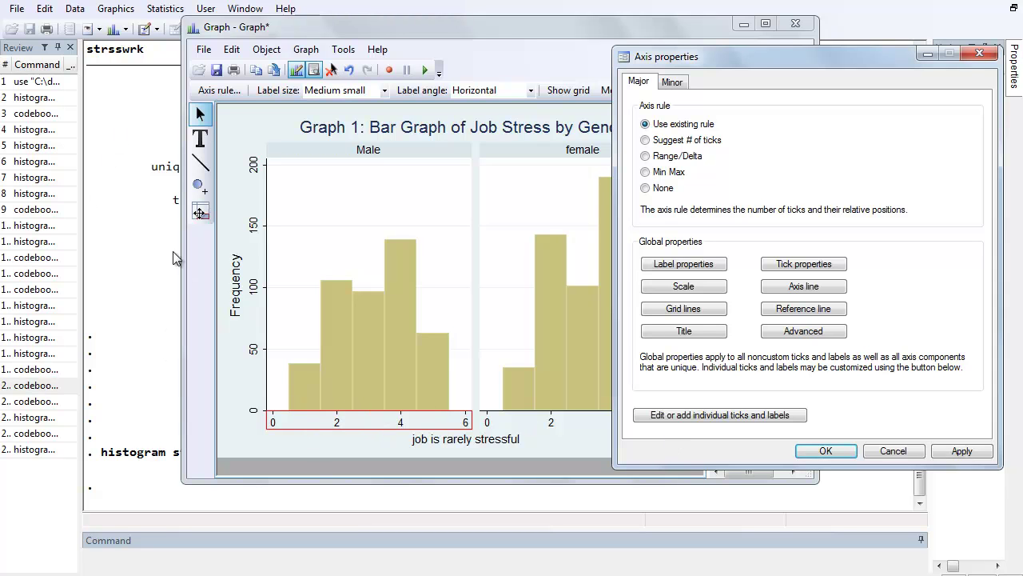
Add individual x-axis ticks at 1, 3 and 5 on the Male panel.
left_click(718, 415)
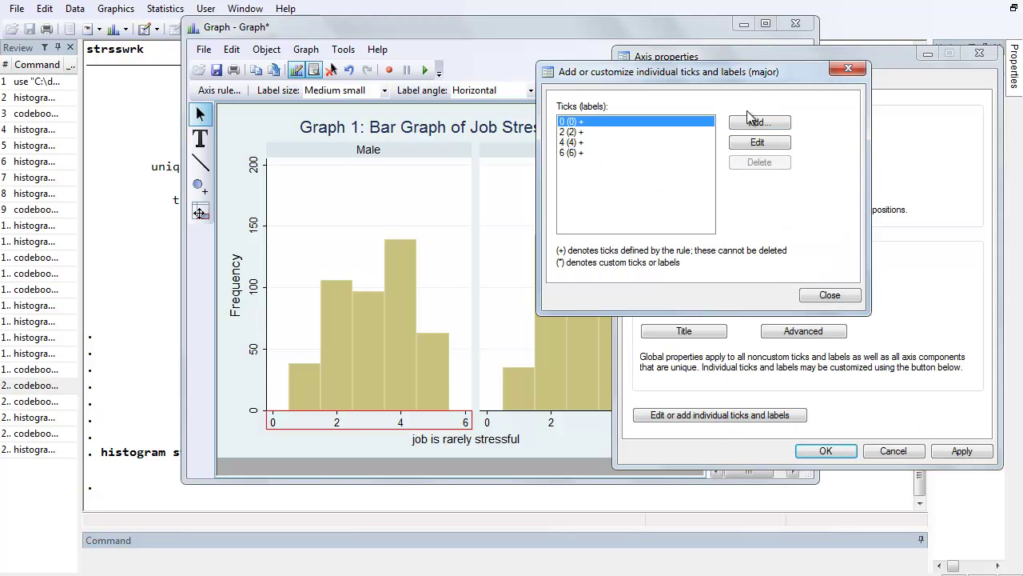
left_click(576, 153)
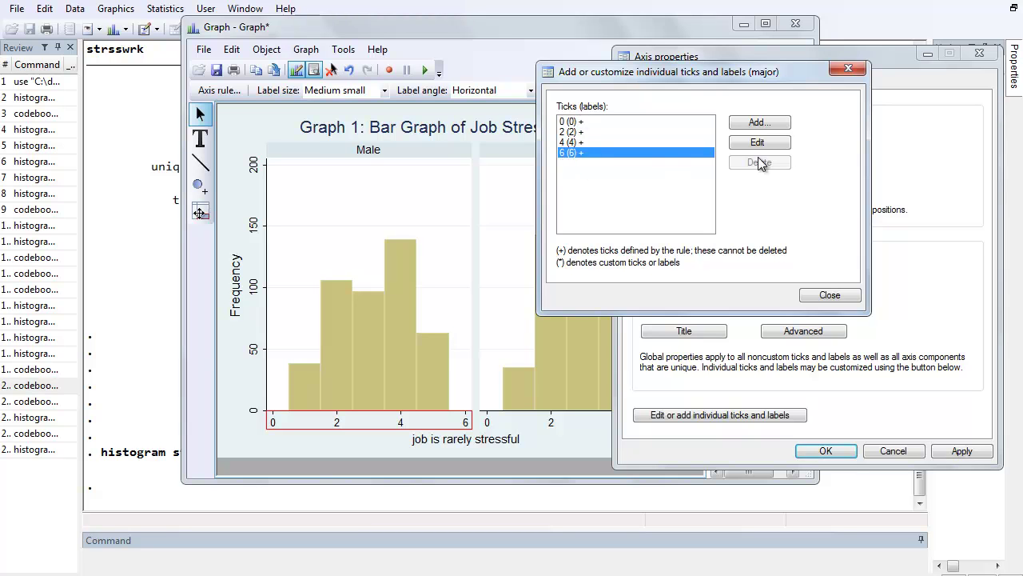
left_click(584, 121)
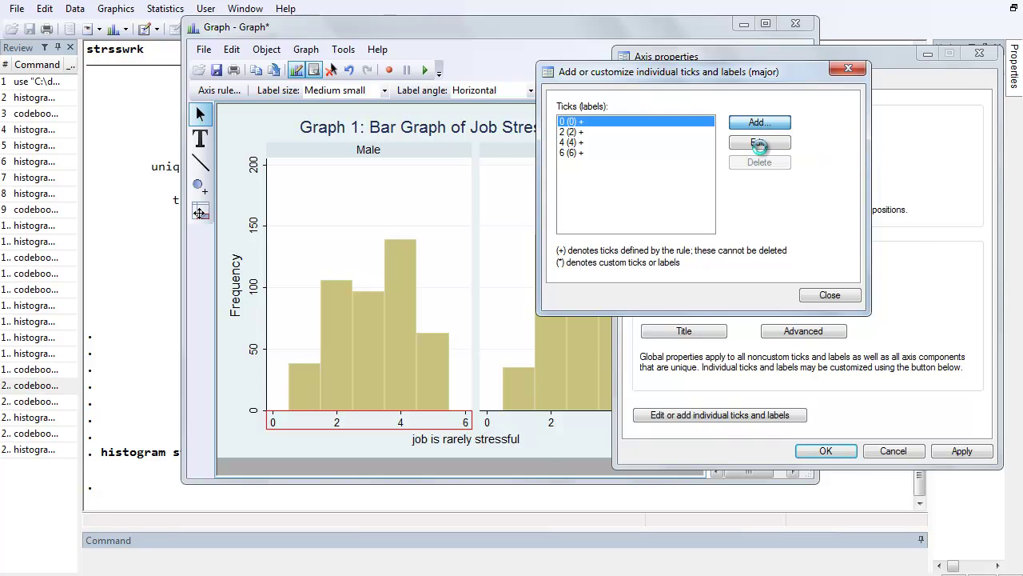
left_click(758, 125)
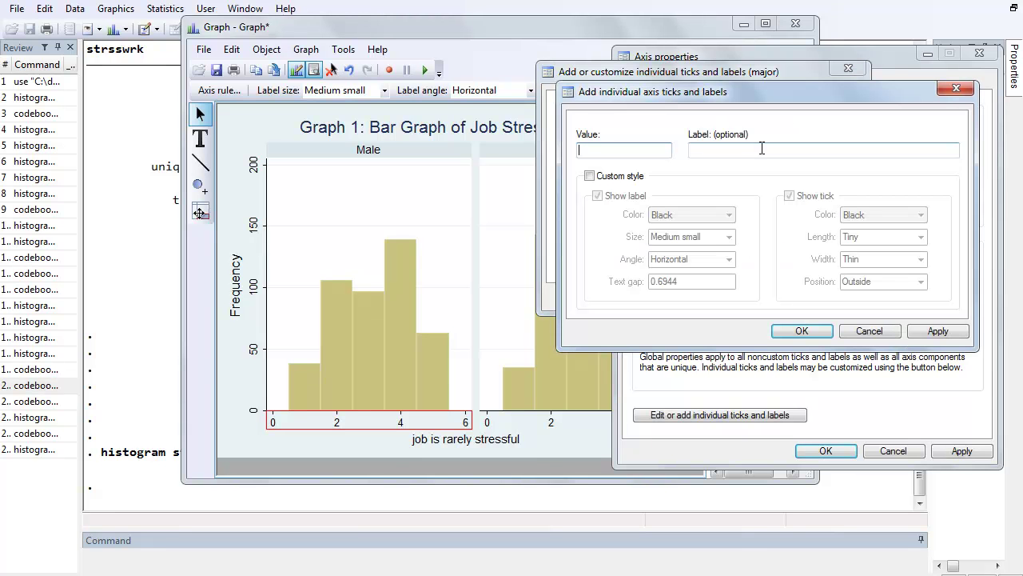
left_click(802, 331)
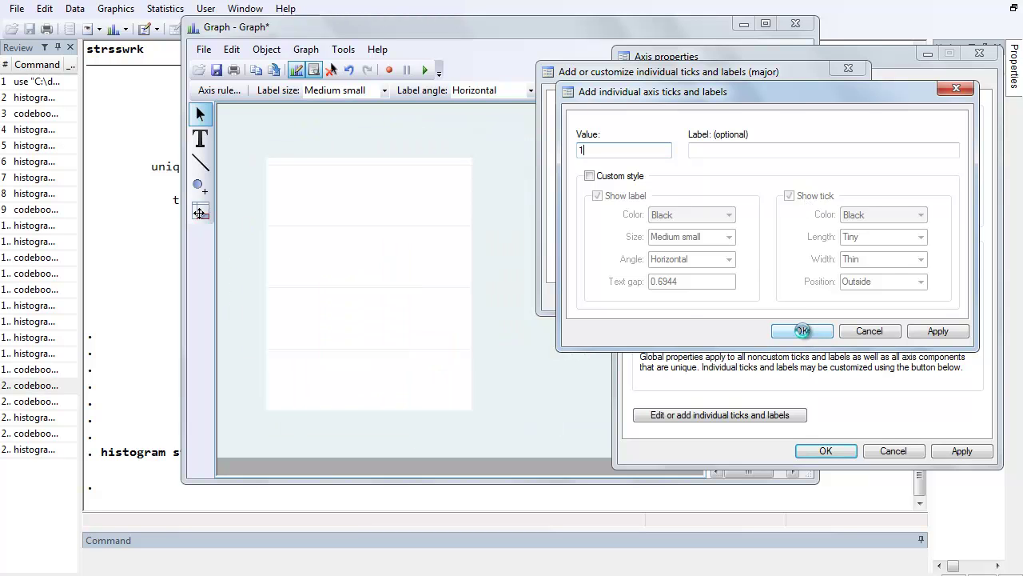
left_click(766, 124)
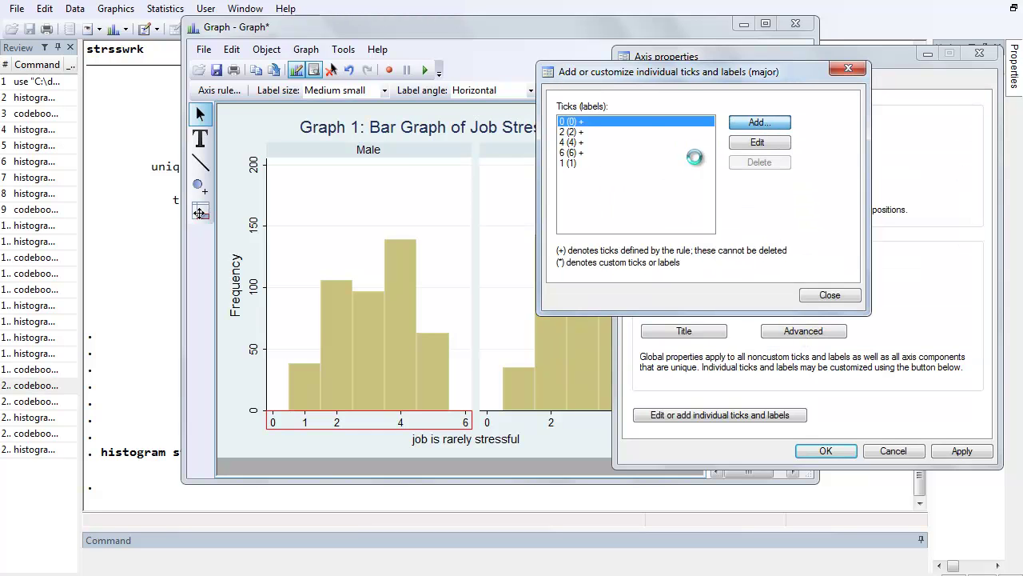
type("3")
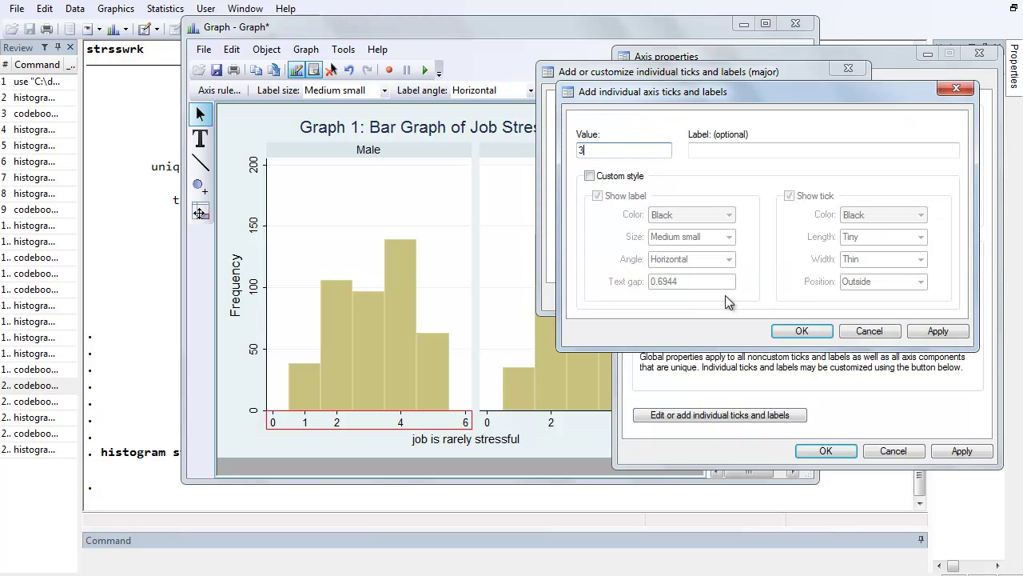
left_click(802, 331)
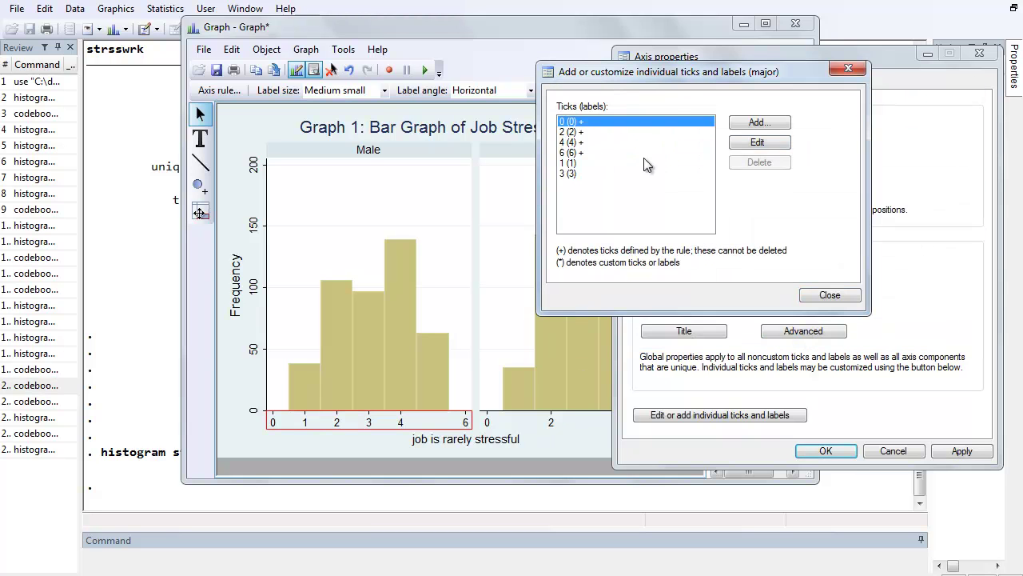
left_click(757, 126)
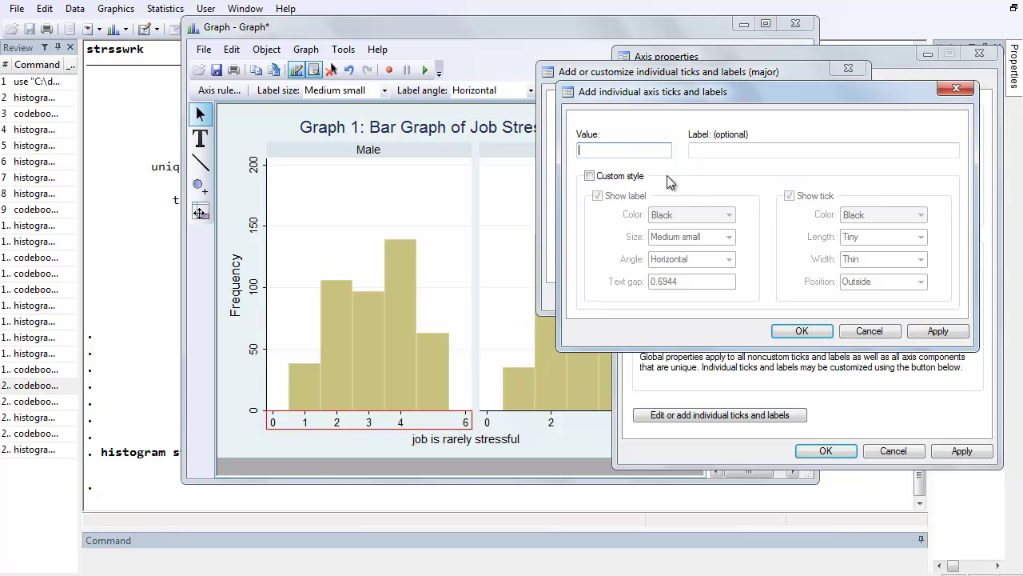
type("5")
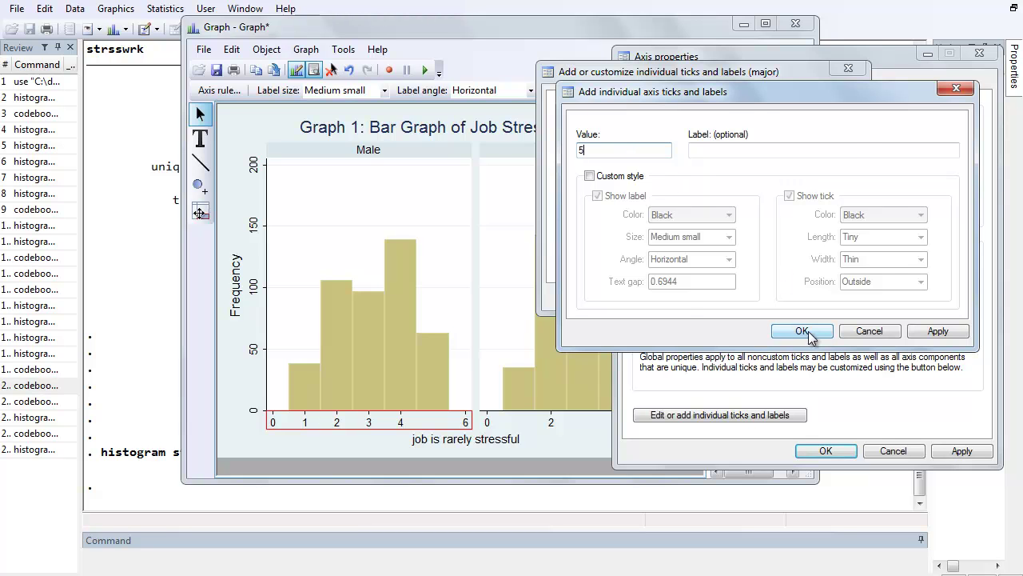
left_click(802, 331)
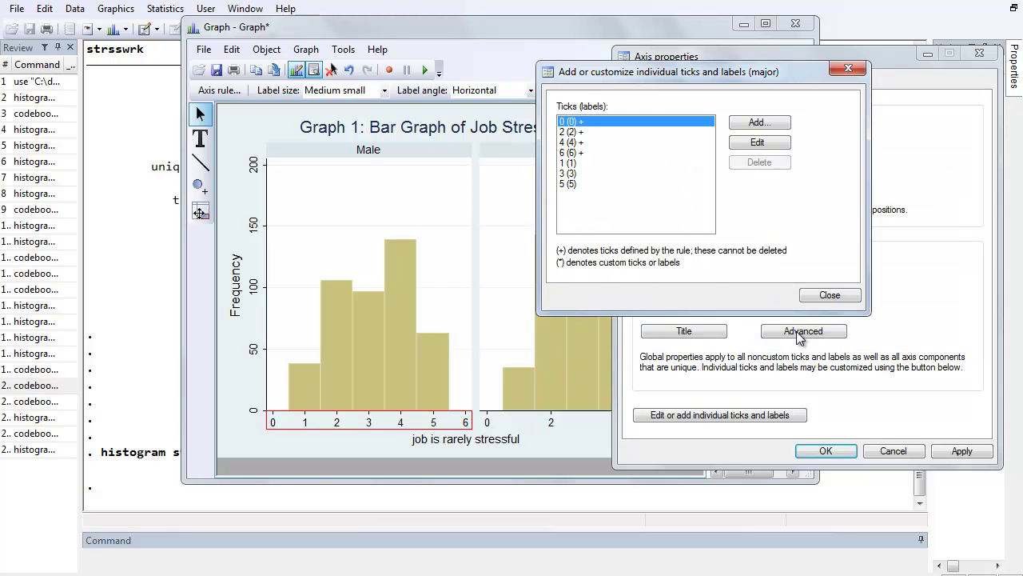
Label the Male x-axis ticks with value labels angled at 45 degrees.
left_click(832, 297)
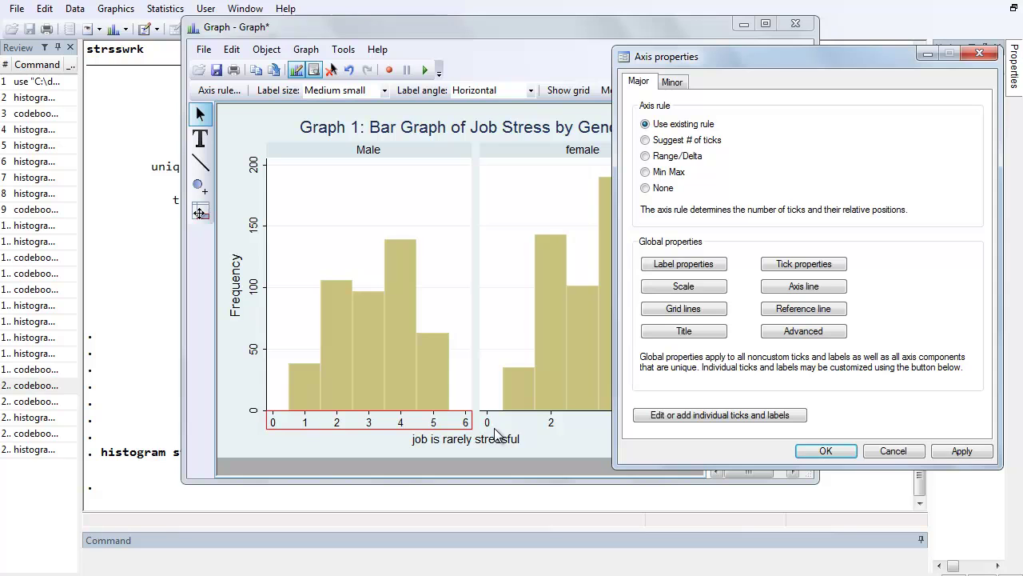
left_click(678, 266)
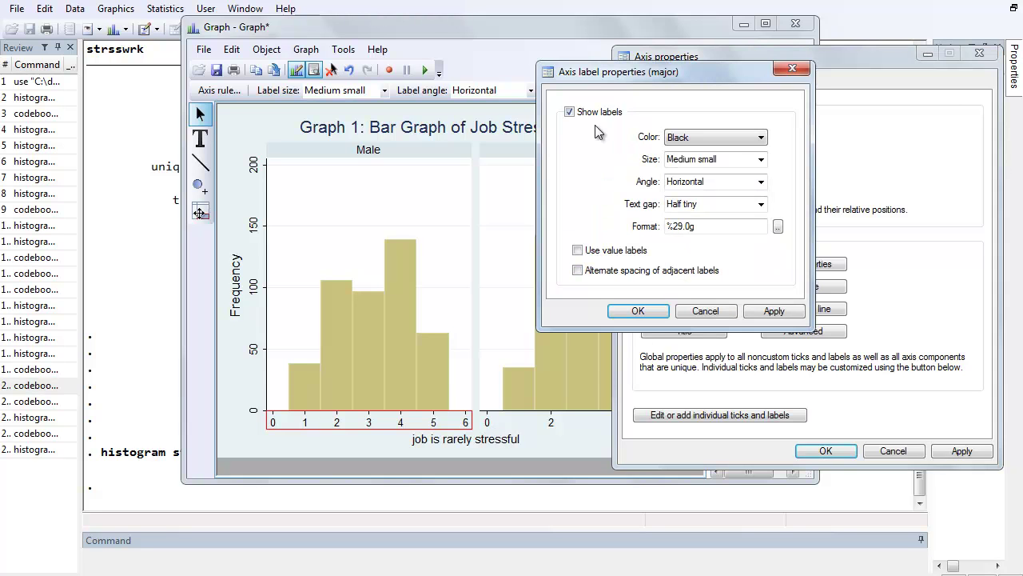
left_click(574, 252)
left_click(774, 311)
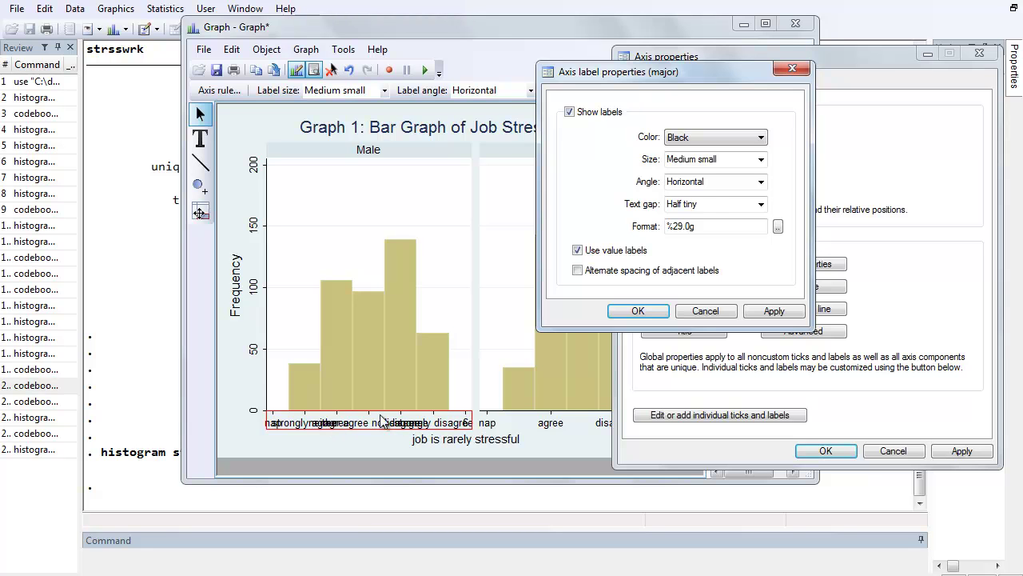
left_click(761, 184)
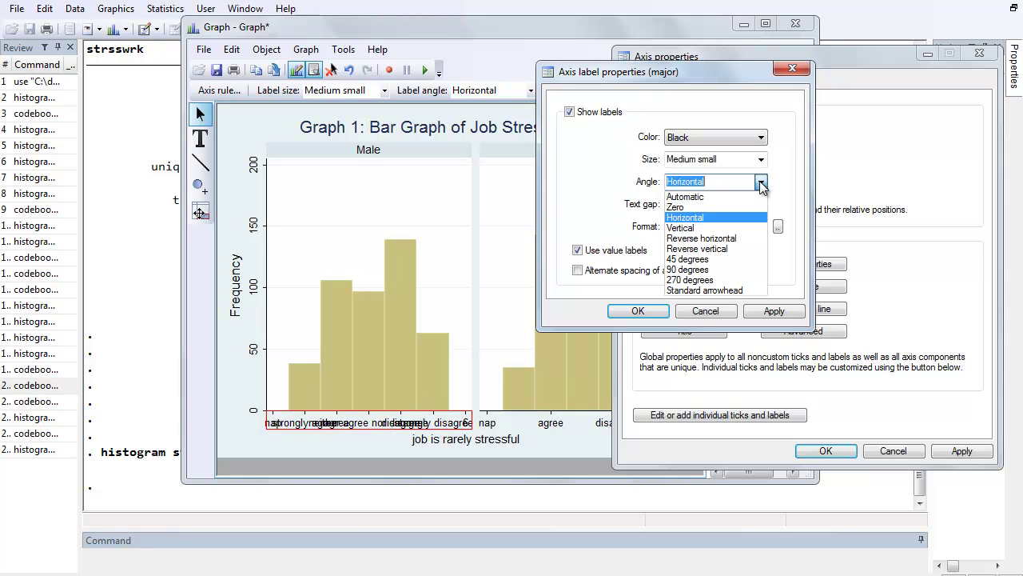
left_click(707, 228)
left_click(770, 311)
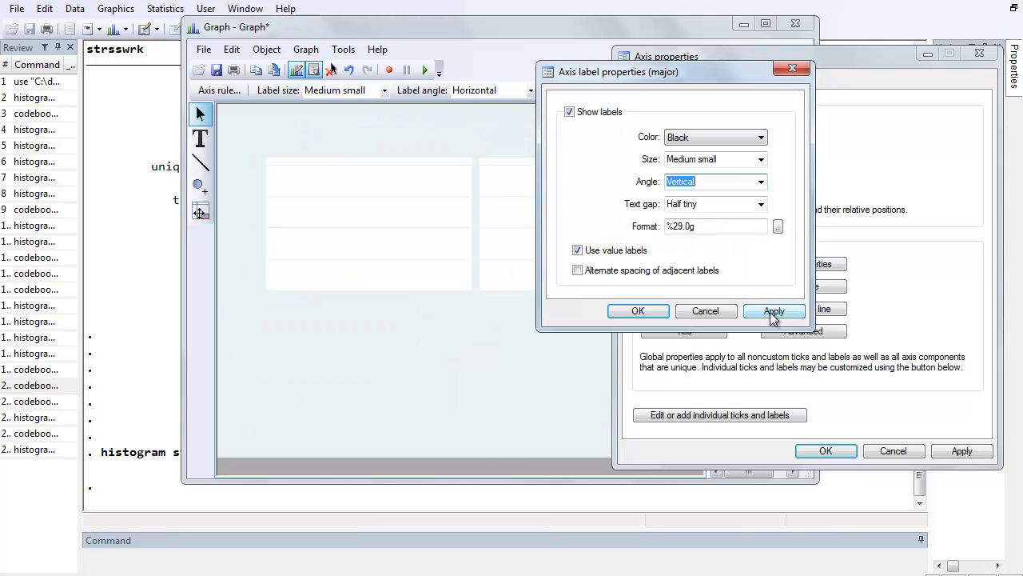
left_click(761, 183)
left_click(689, 259)
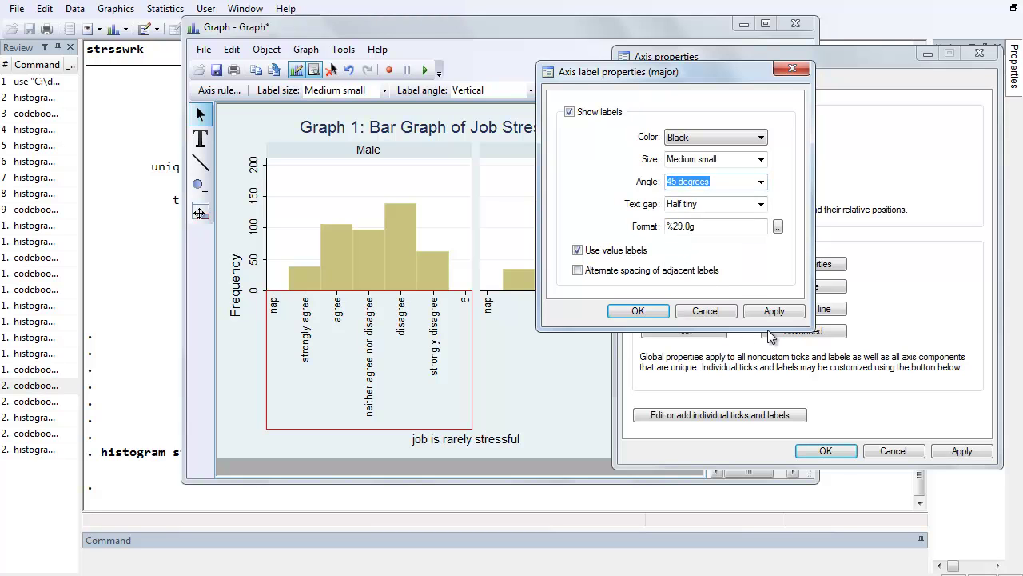
left_click(745, 312)
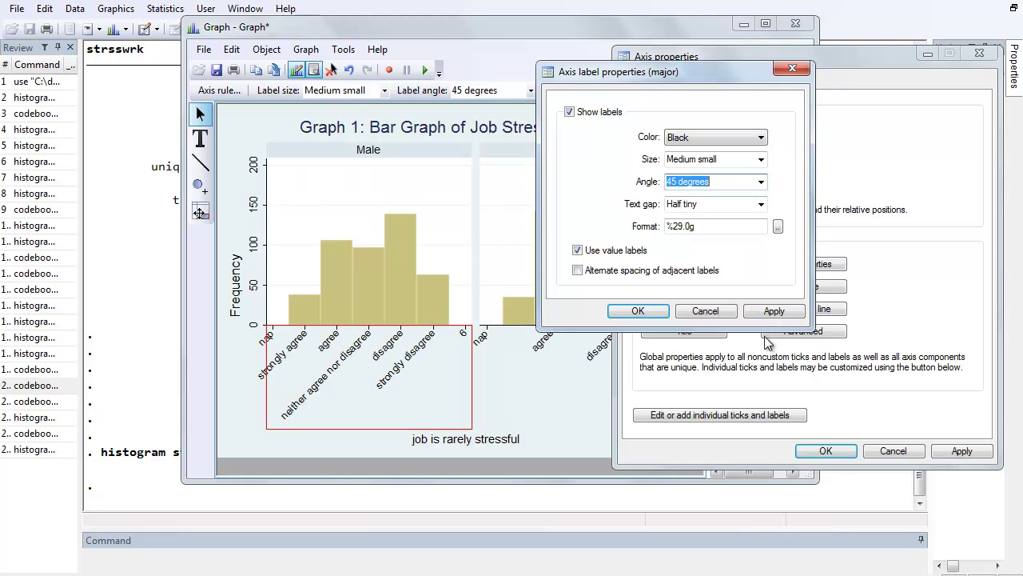
left_click(640, 313)
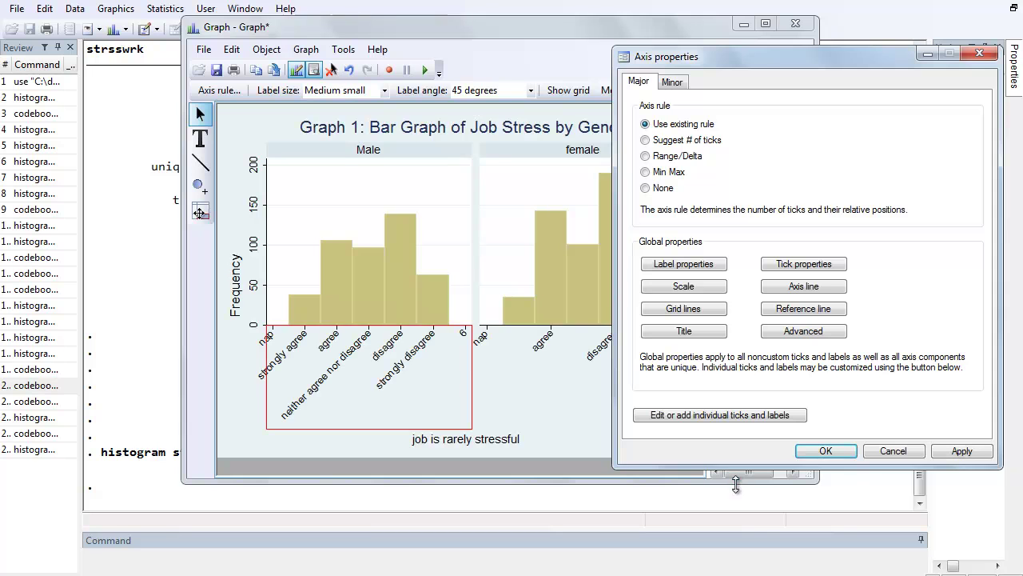
Hide the label and tick mark at 6 on the Male x-axis using a custom tick style.
left_click(826, 451)
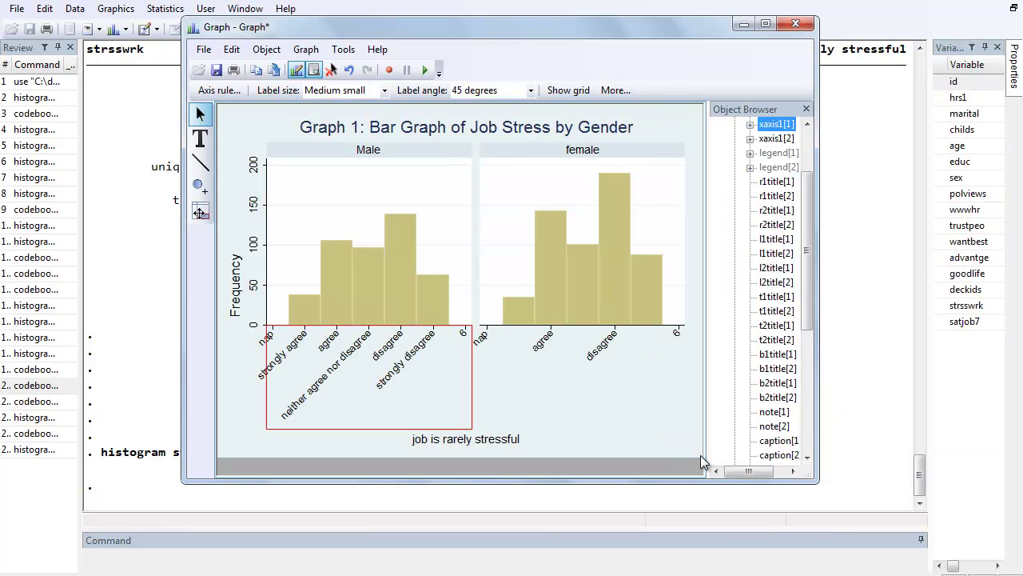
left_click(329, 450)
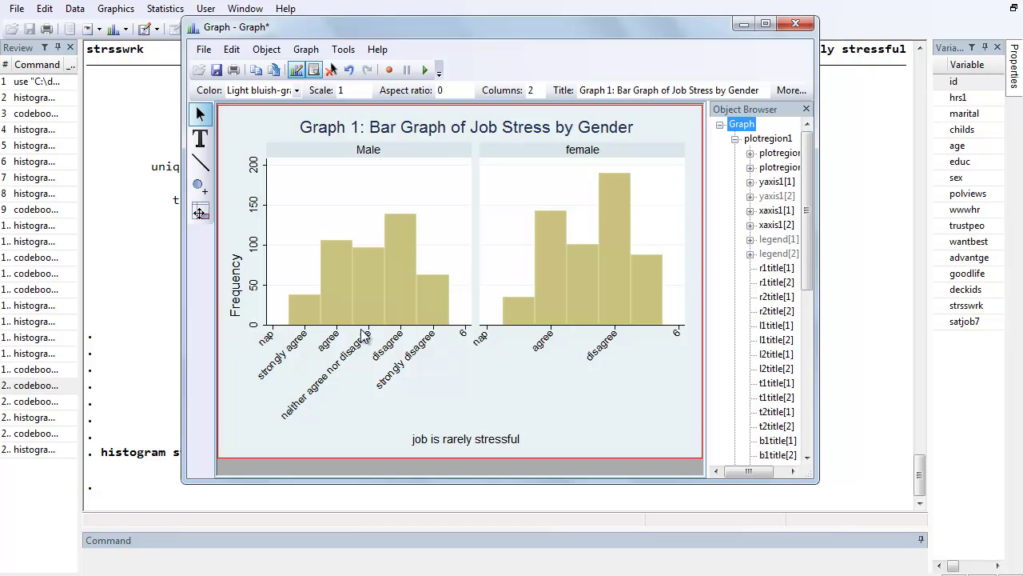
left_click(466, 340)
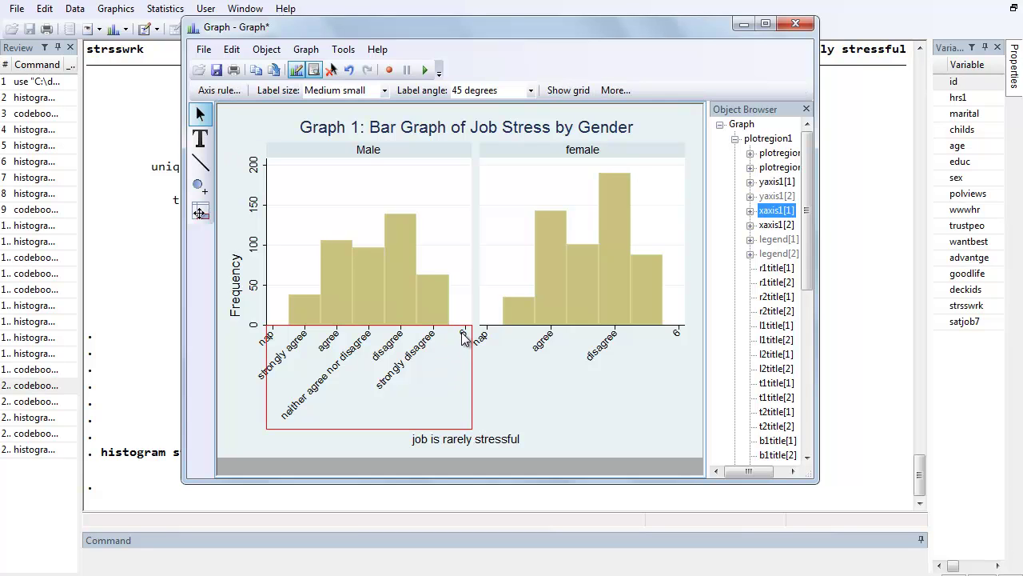
right_click(462, 337)
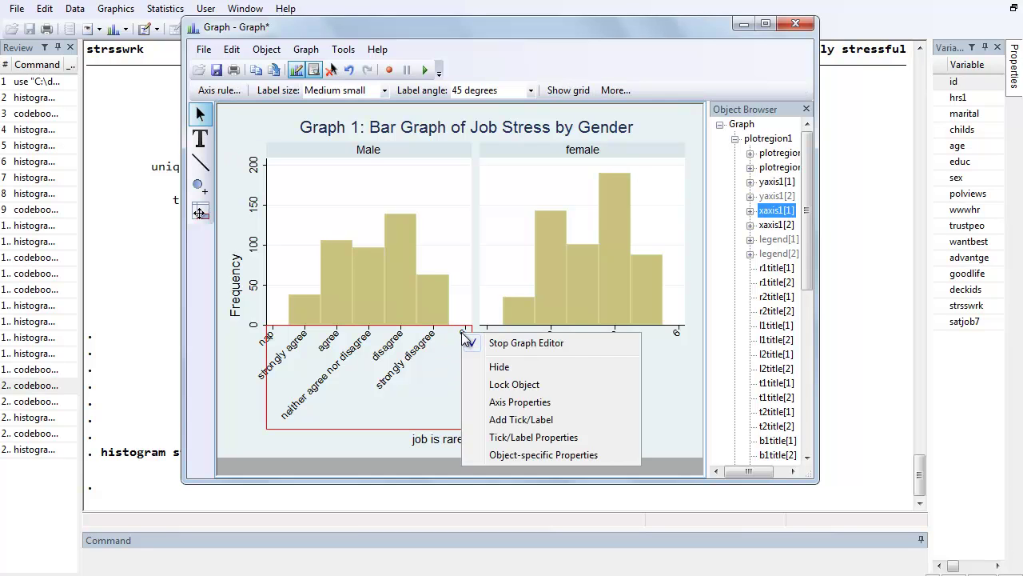
left_click(521, 438)
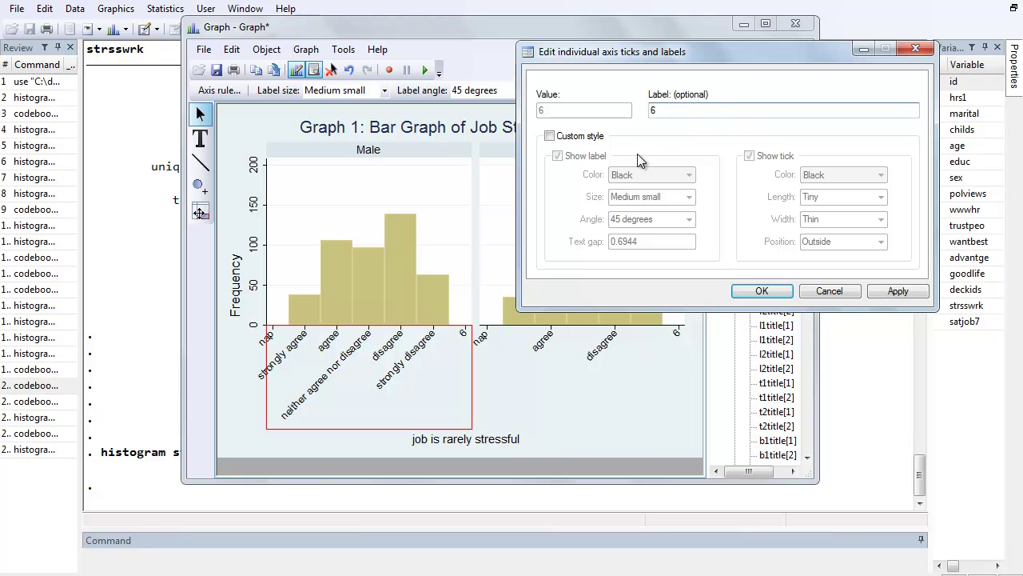
left_click_drag(661, 111, 618, 120)
left_click(550, 138)
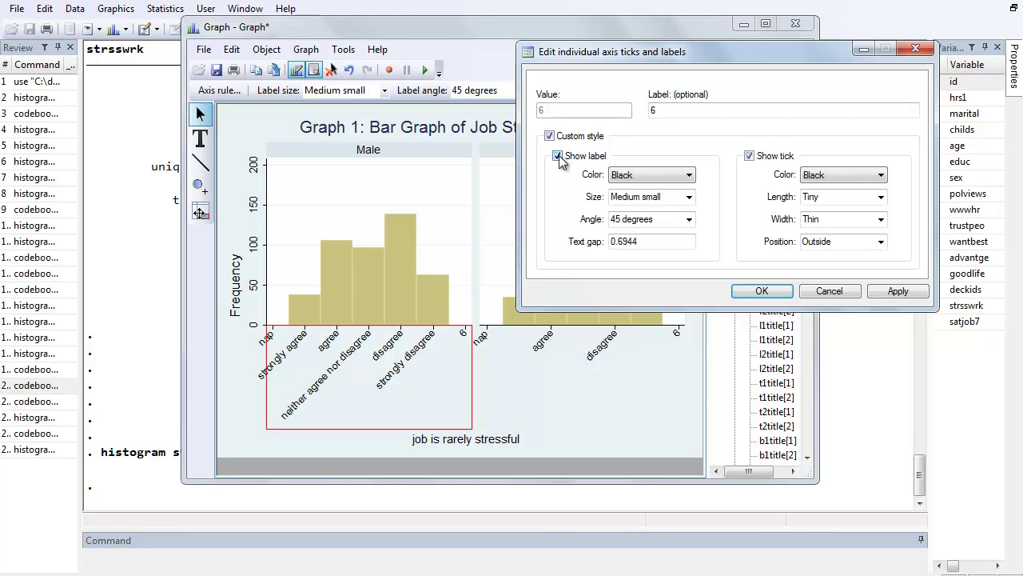
left_click(557, 156)
left_click(750, 156)
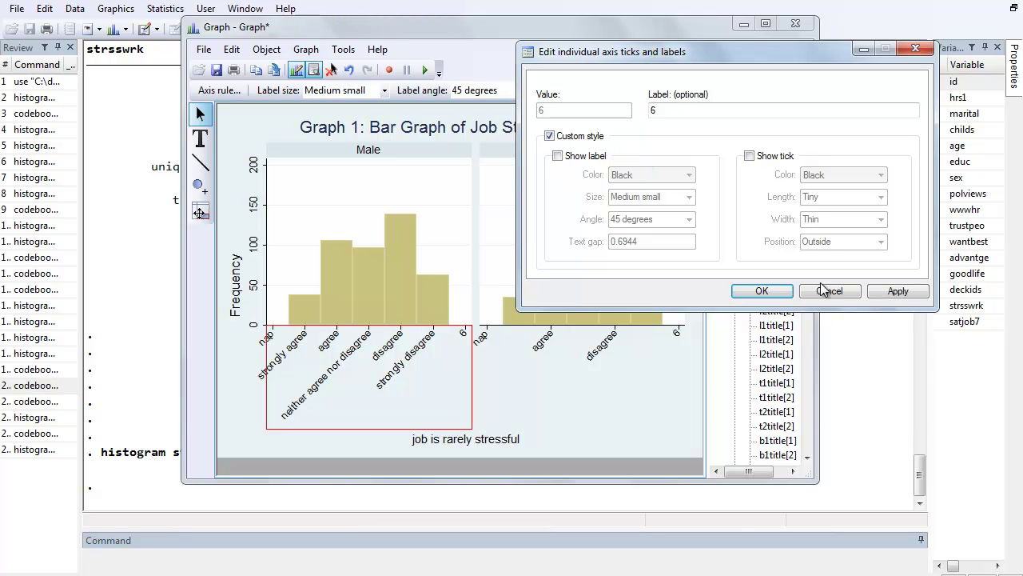
left_click(904, 290)
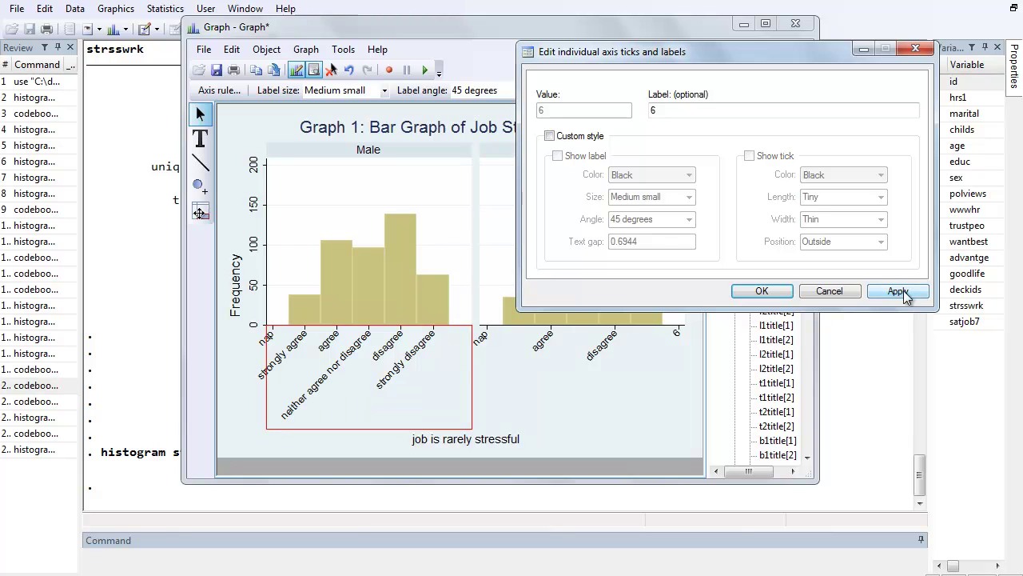
left_click(759, 291)
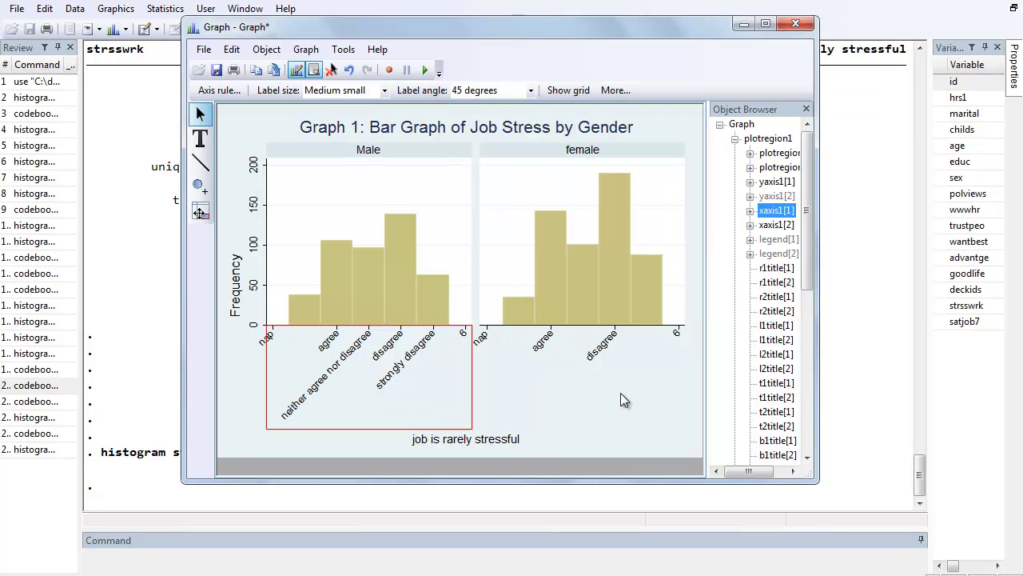
Hide the remaining 6 tick and its label on the Male x-axis.
right_click(466, 334)
left_click(505, 435)
left_click(549, 136)
left_click(557, 156)
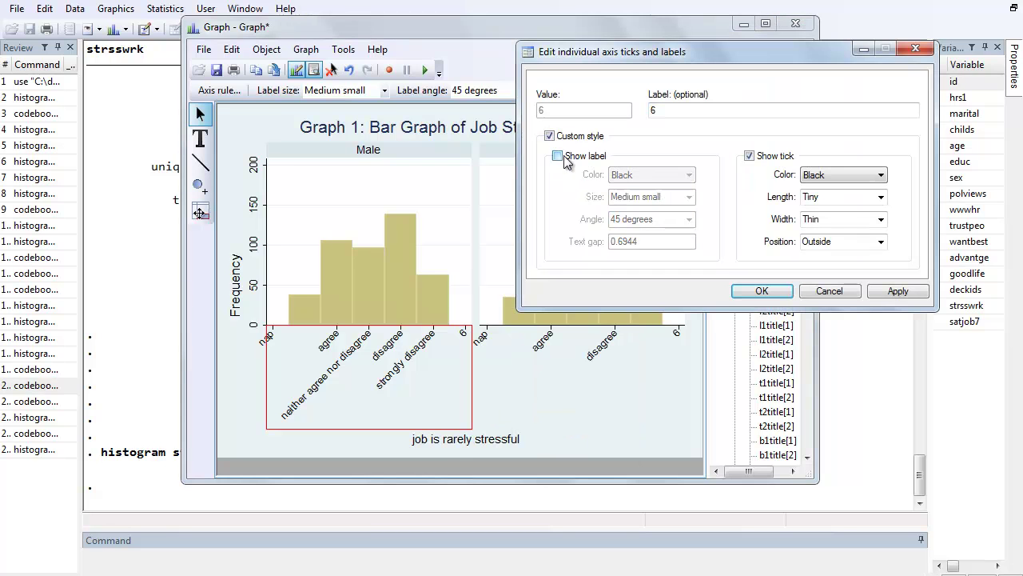
left_click(760, 159)
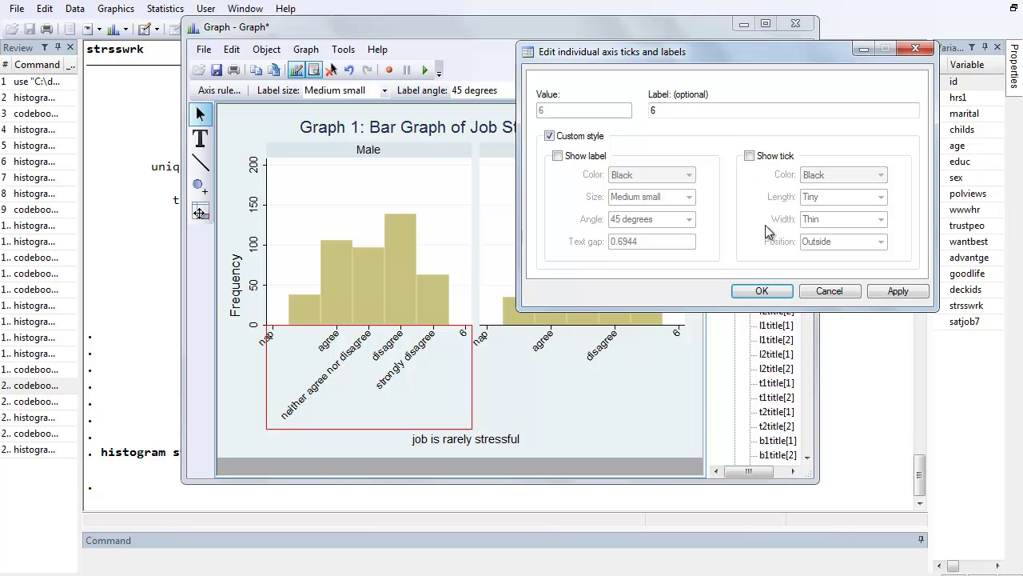
left_click(761, 291)
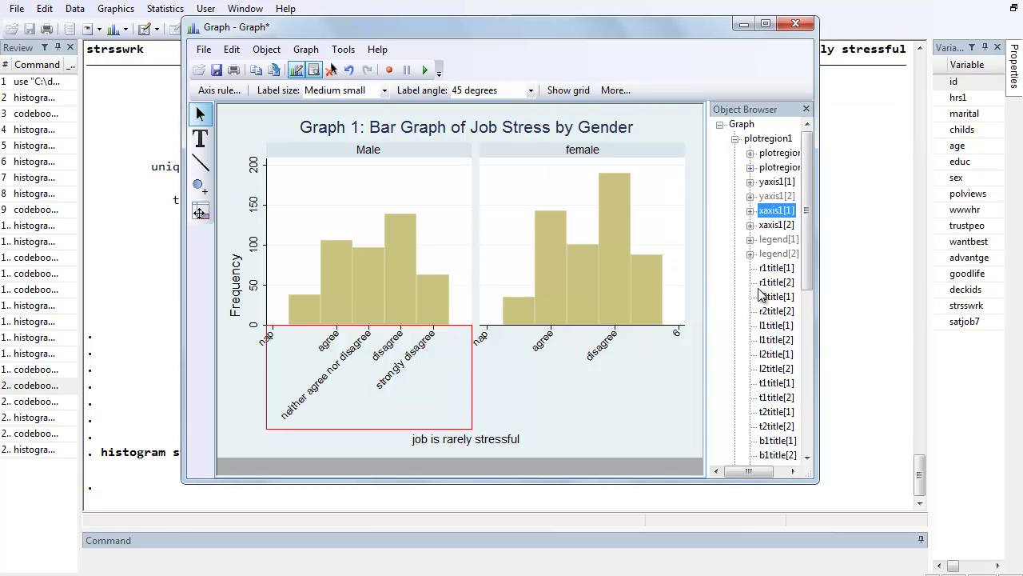
Add an individual tick at value 1 on the Male panel's x-axis to show 'strongly agree'.
left_click(252, 403)
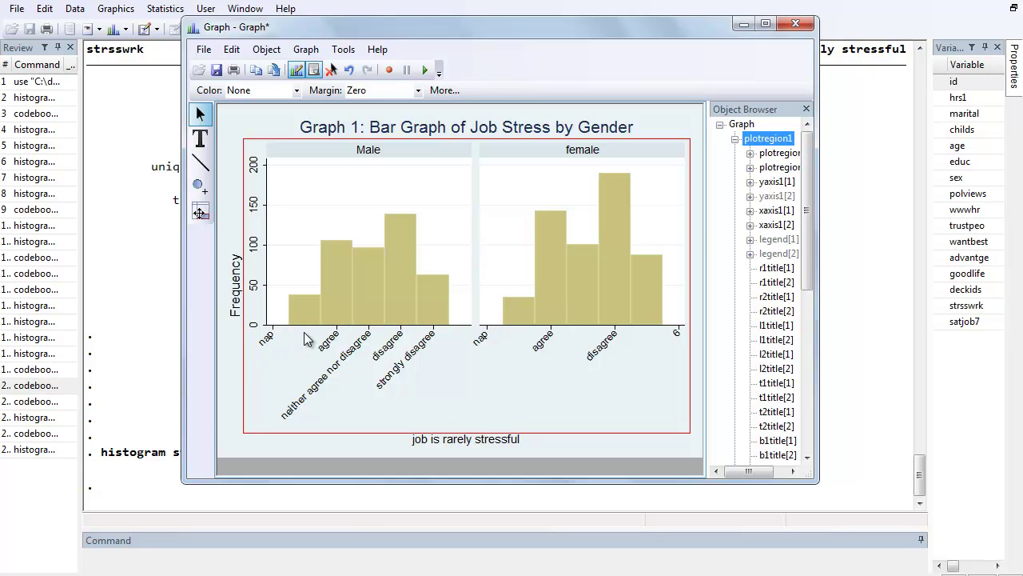
left_click(327, 345)
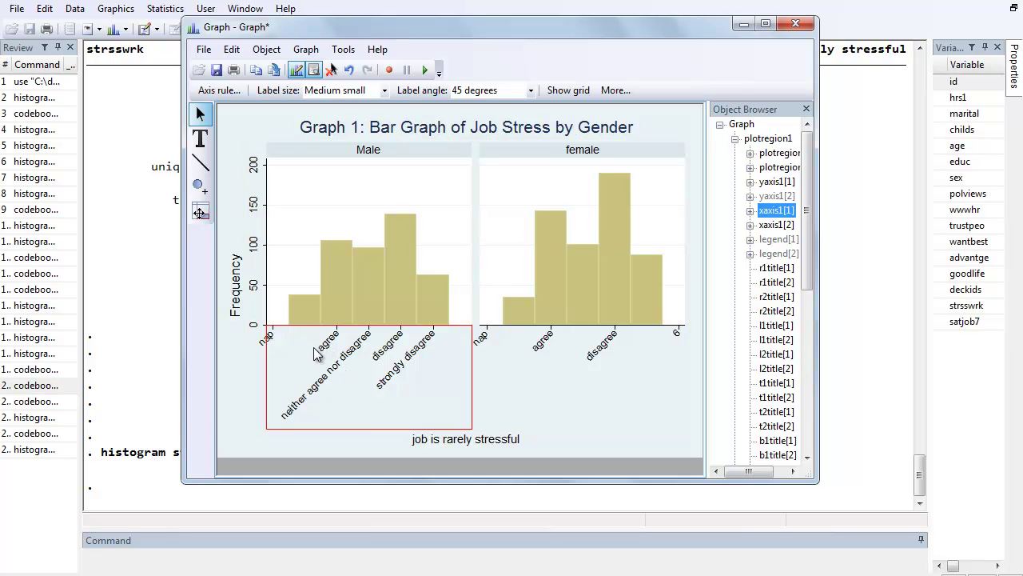
right_click(316, 342)
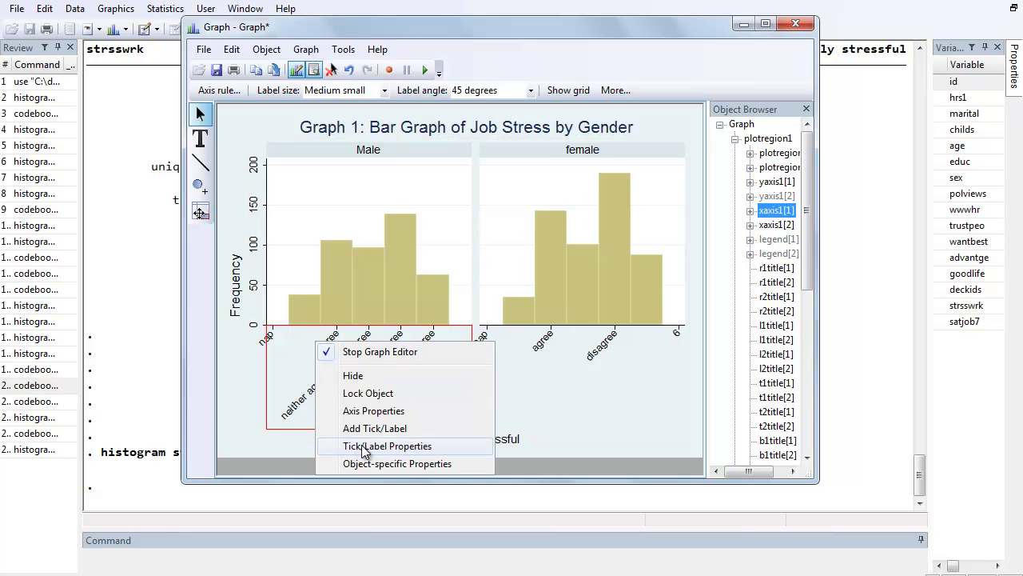
left_click(373, 411)
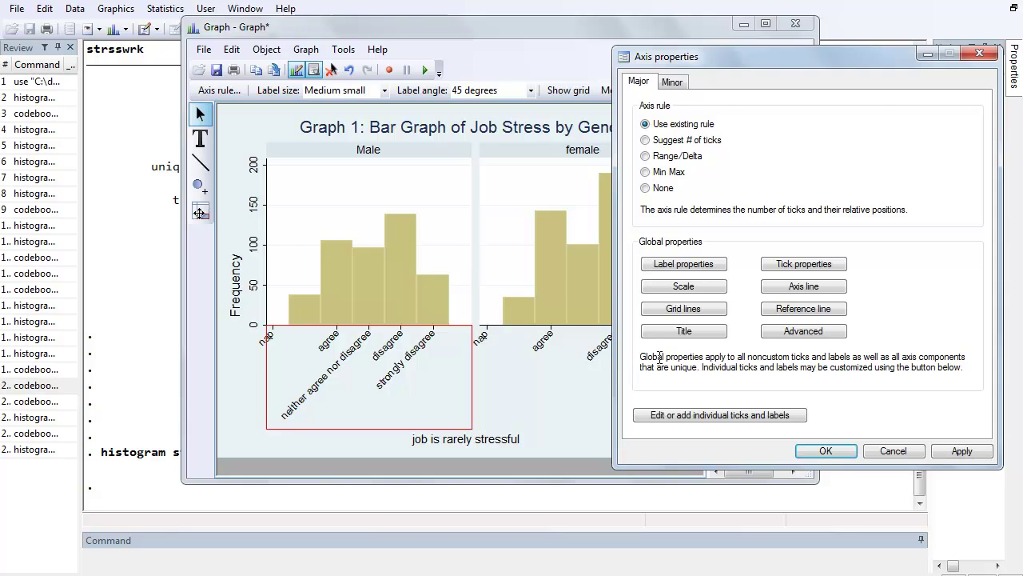
left_click(686, 415)
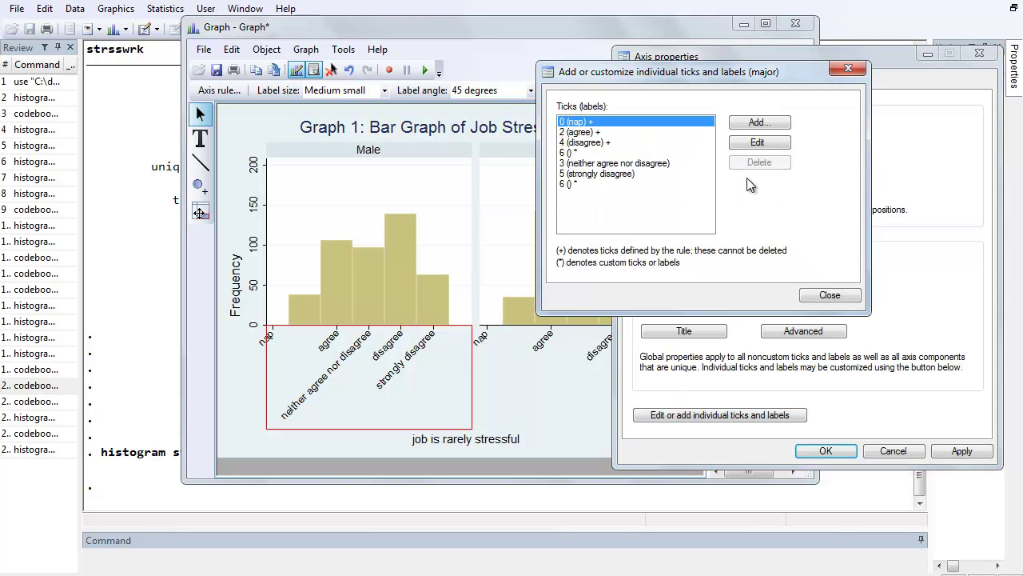
left_click(759, 122)
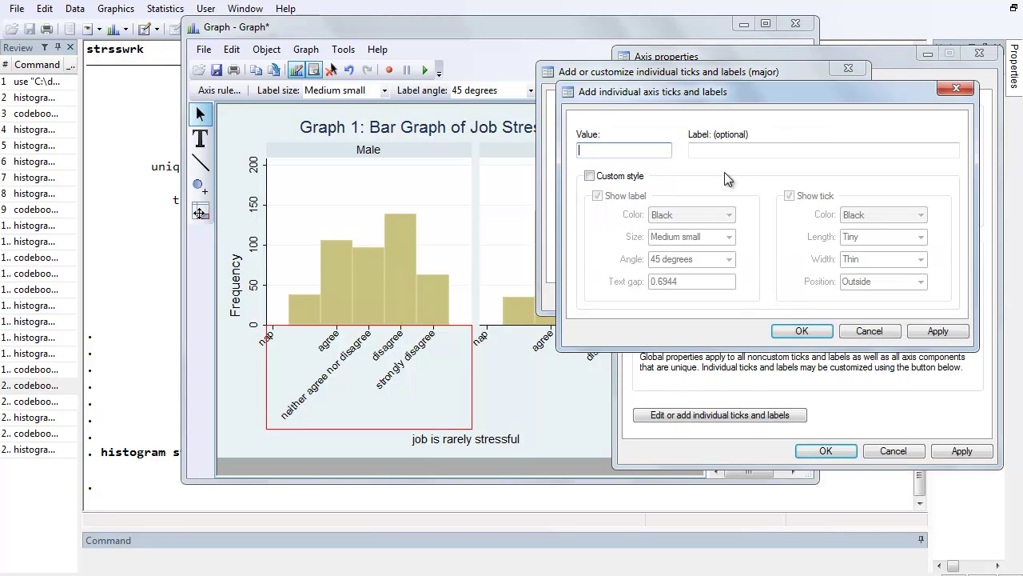
type("1")
left_click(801, 331)
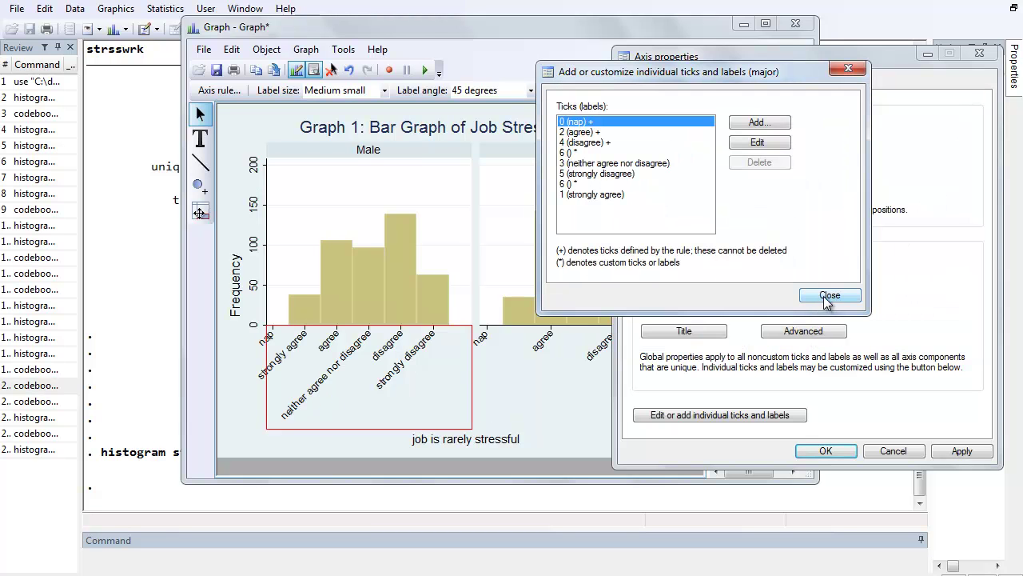
left_click(828, 295)
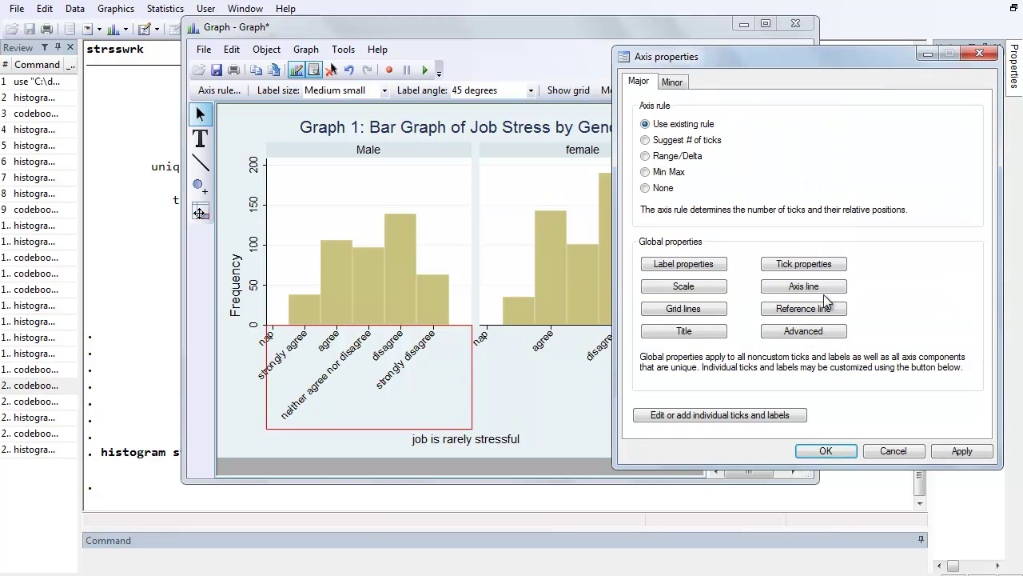
left_click(826, 453)
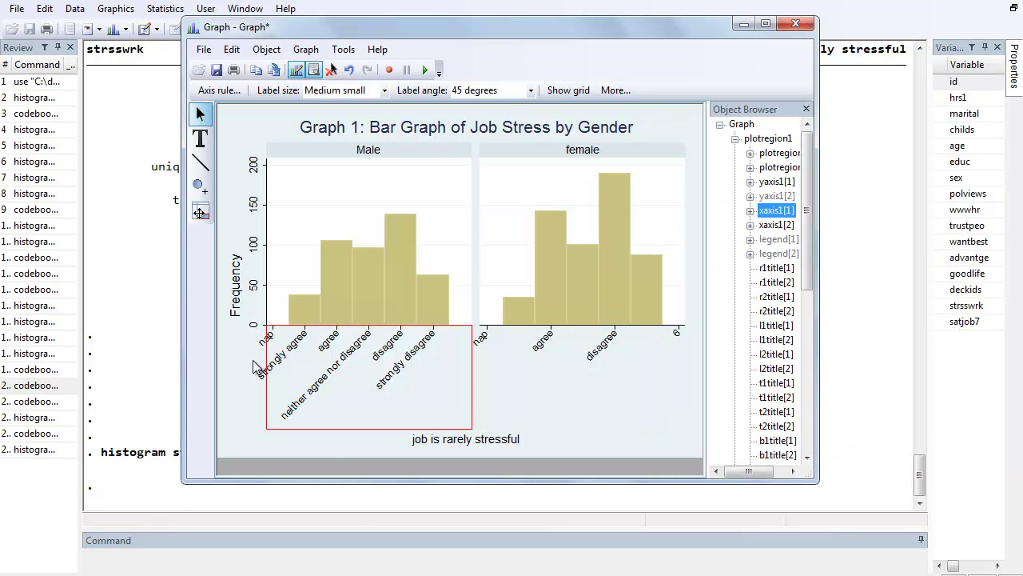
Hide both the label and the tick mark for nap on the Male x-axis.
right_click(271, 335)
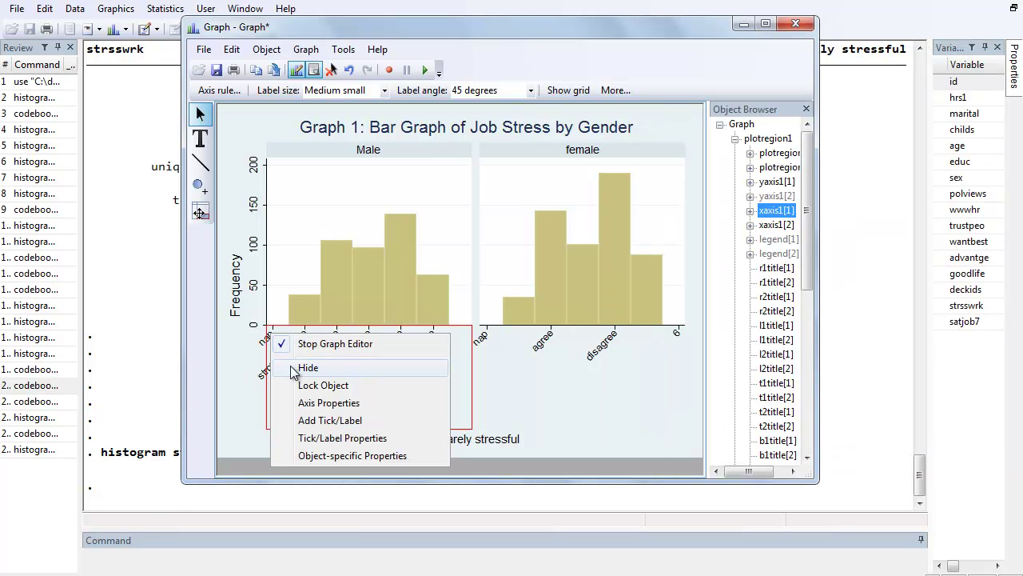
left_click(342, 437)
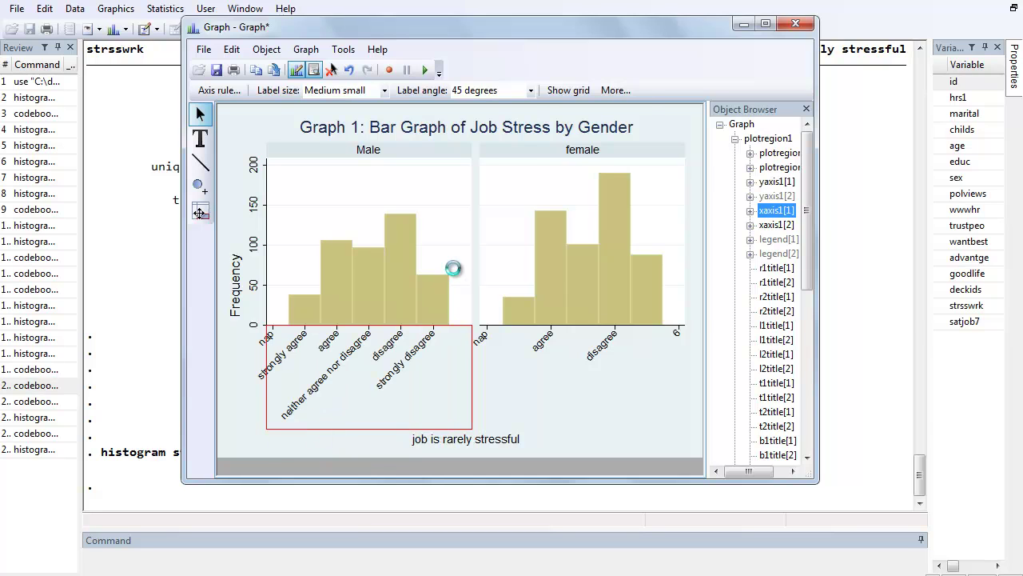
left_click(549, 136)
left_click(584, 159)
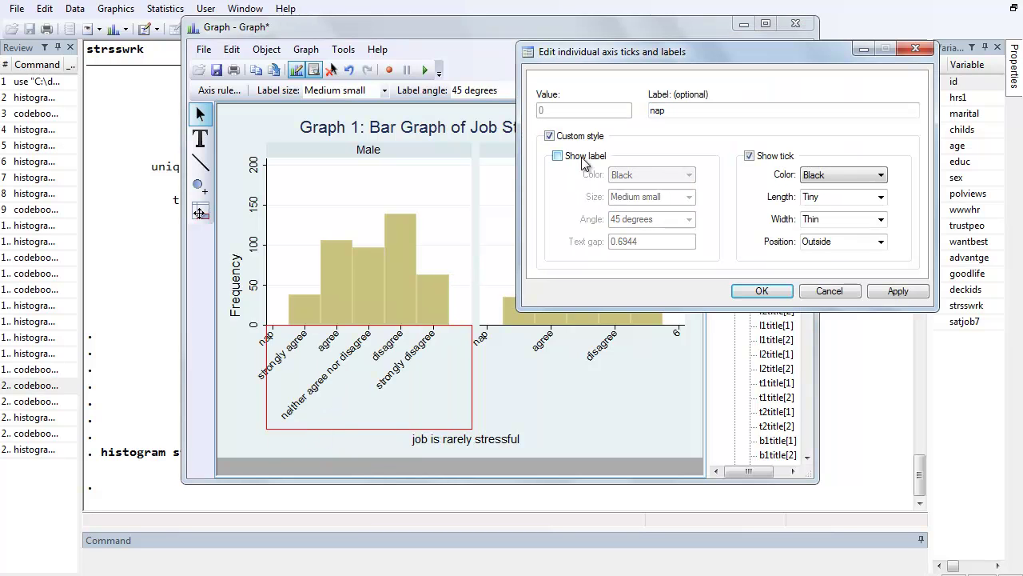
left_click(749, 156)
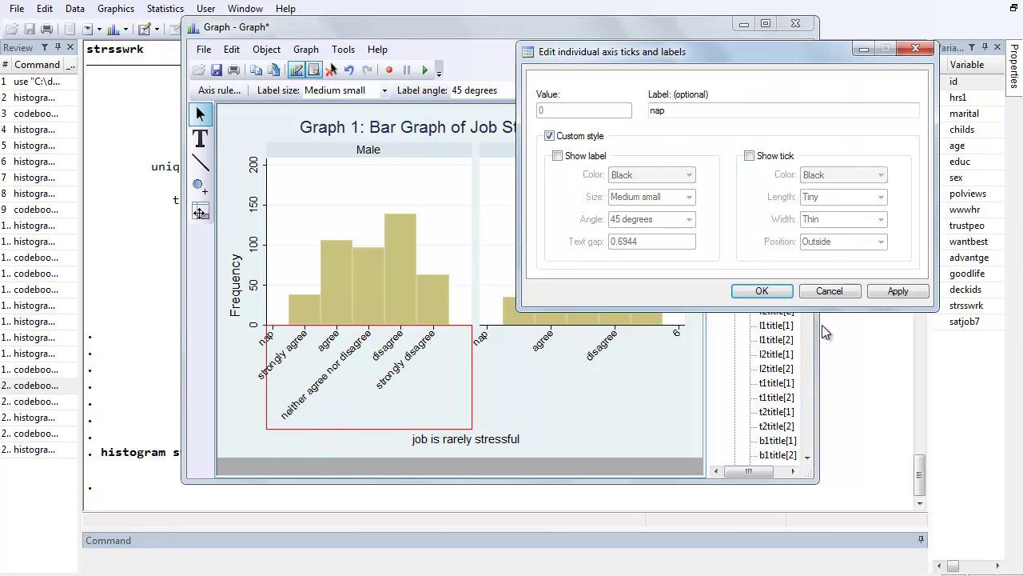
left_click(762, 292)
Shorten the Male x-axis label 'neither agree nor disagree' to 'neither'.
left_click(354, 450)
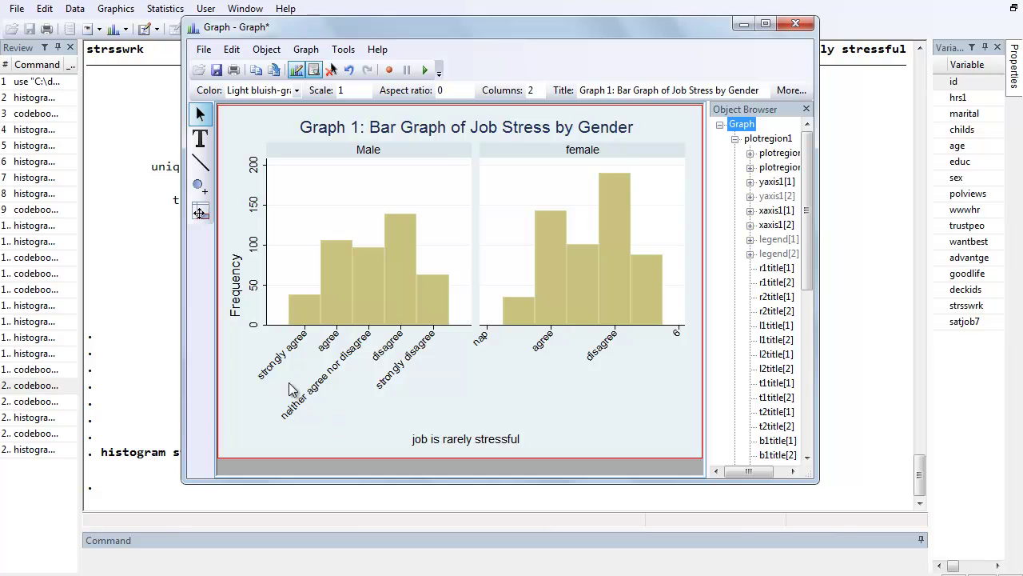
right_click(370, 340)
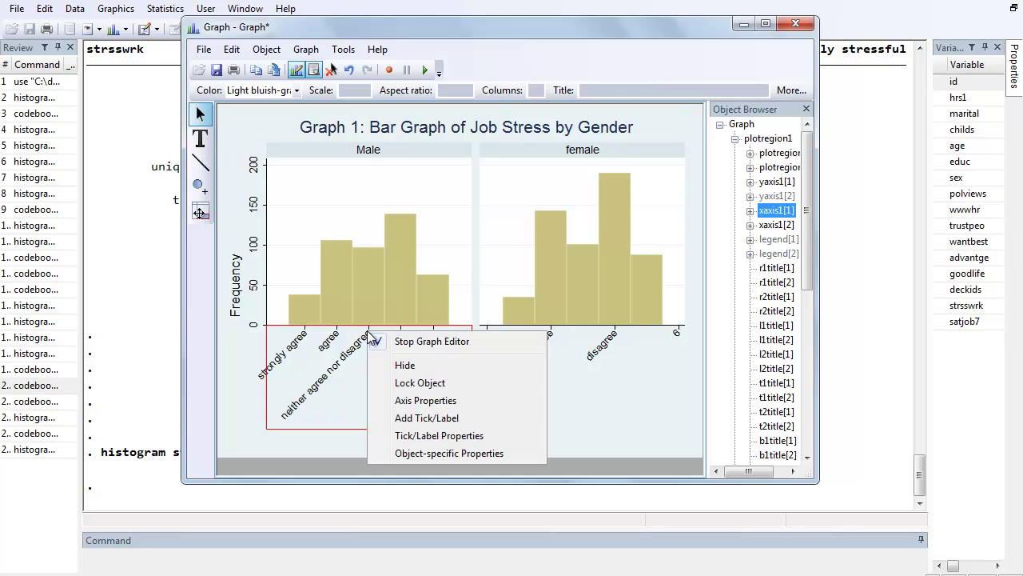
left_click(409, 440)
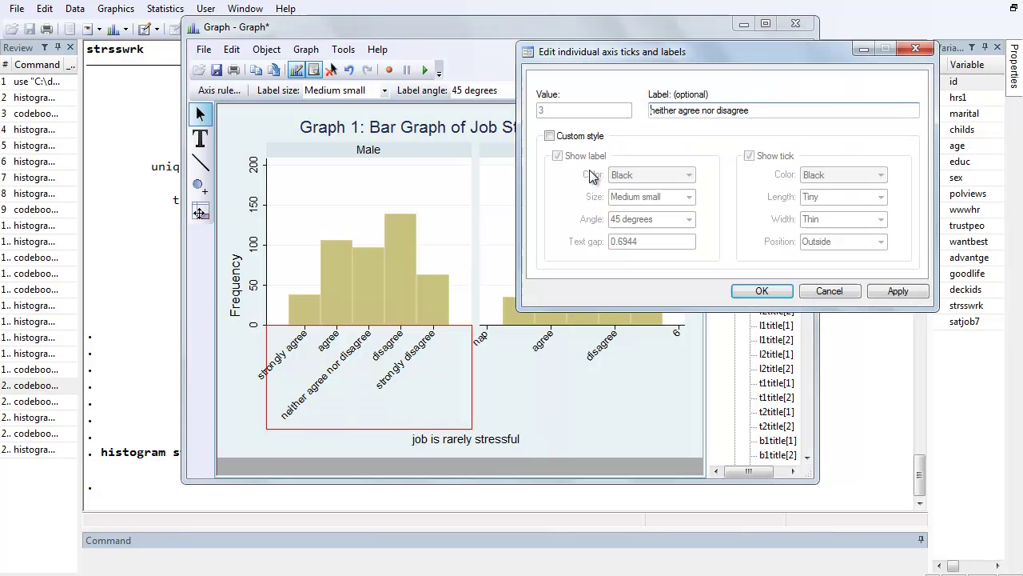
left_click_drag(678, 110, 758, 110)
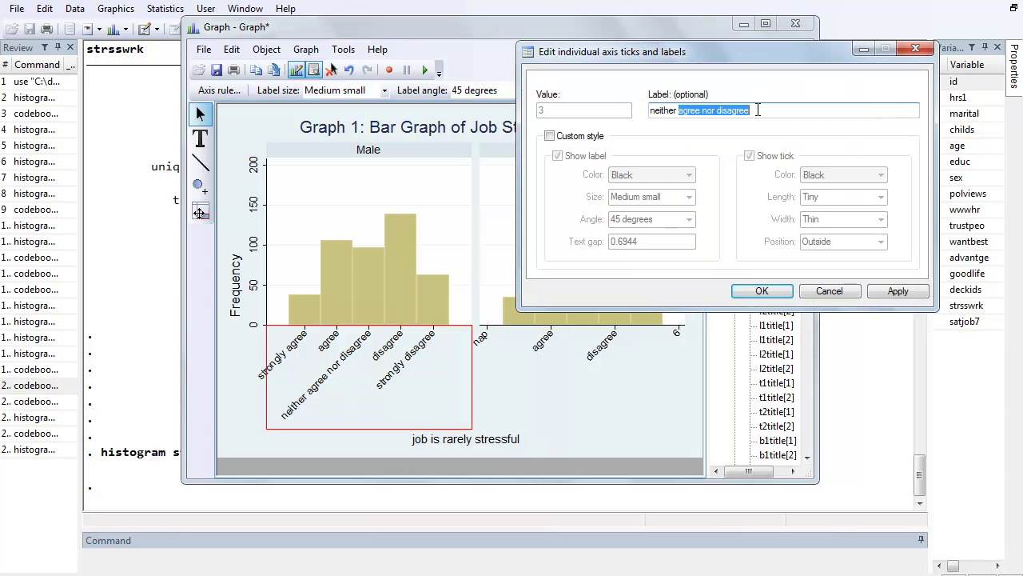
key("BackSpace")
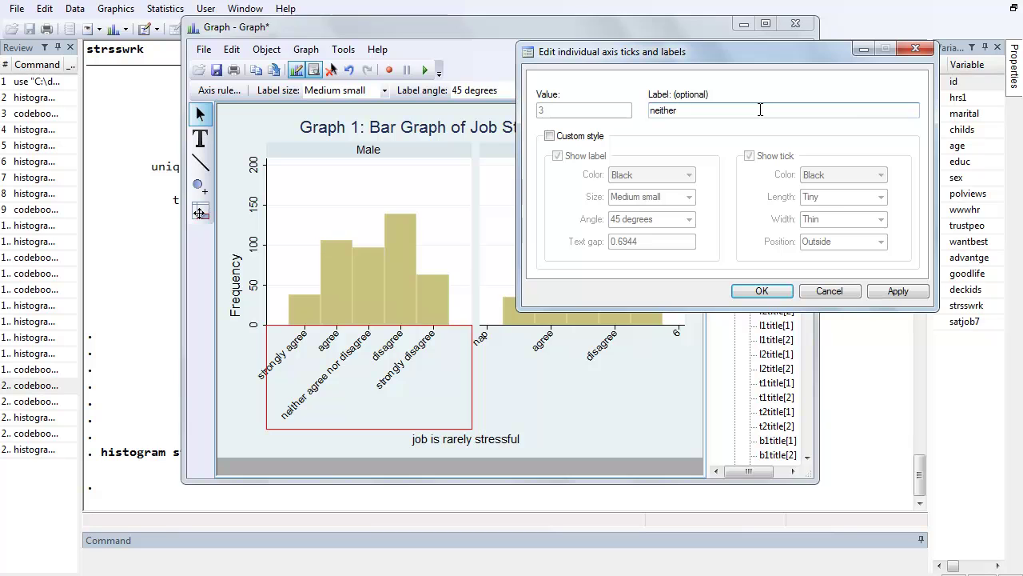
left_click(766, 291)
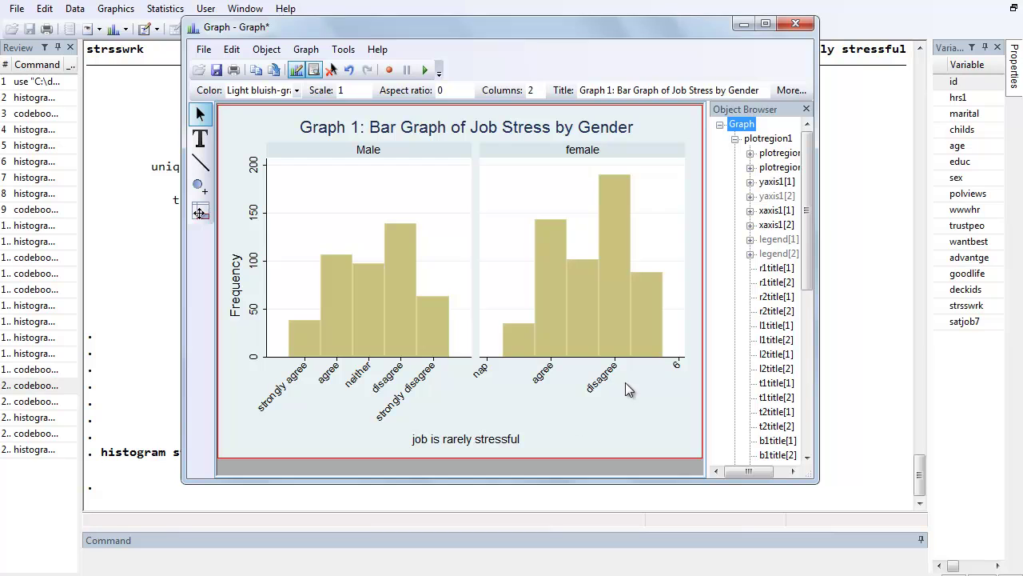
Add an individual tick at value 1 on the female panel's x-axis.
left_click(575, 384)
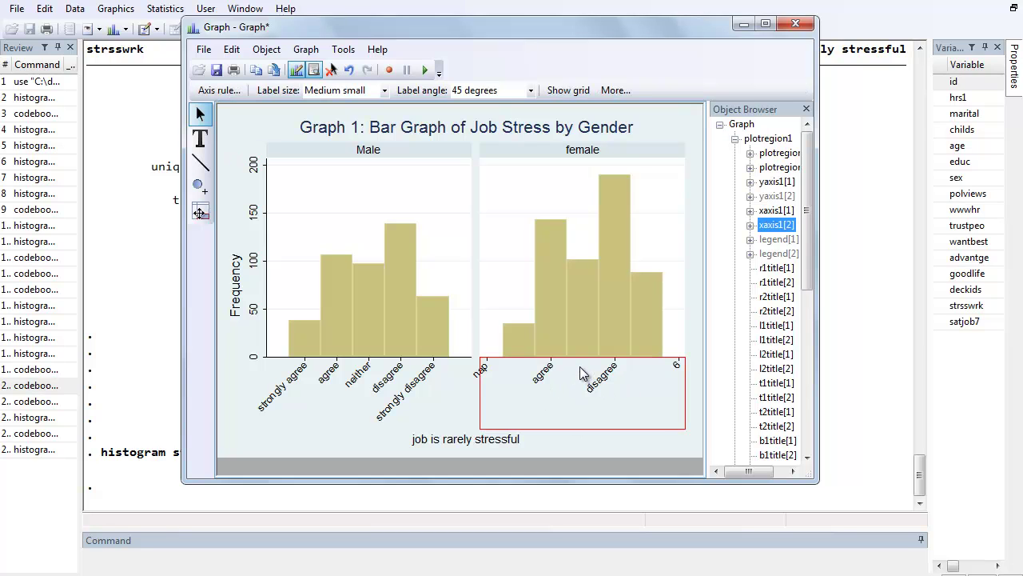
right_click(582, 373)
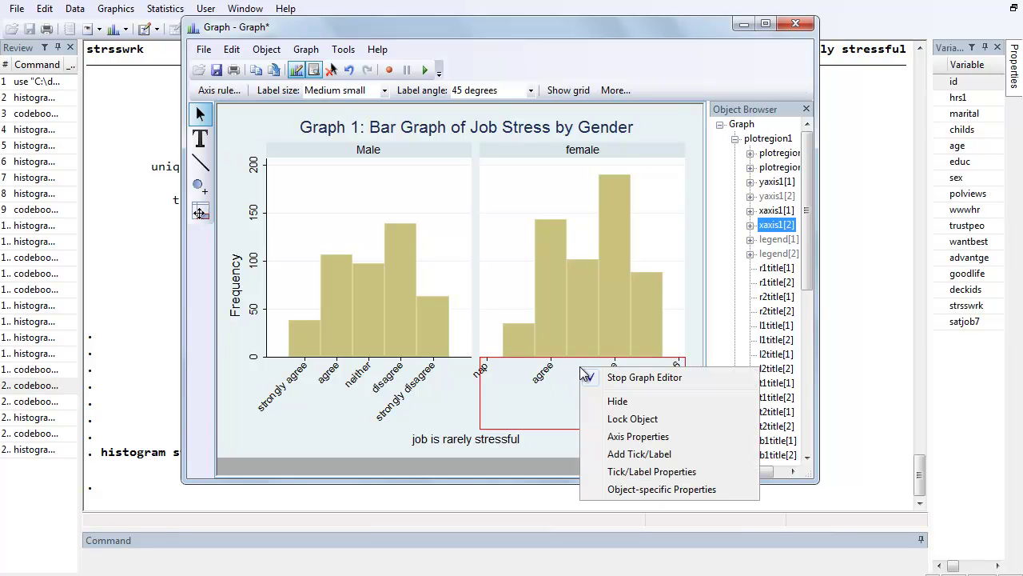
left_click(634, 437)
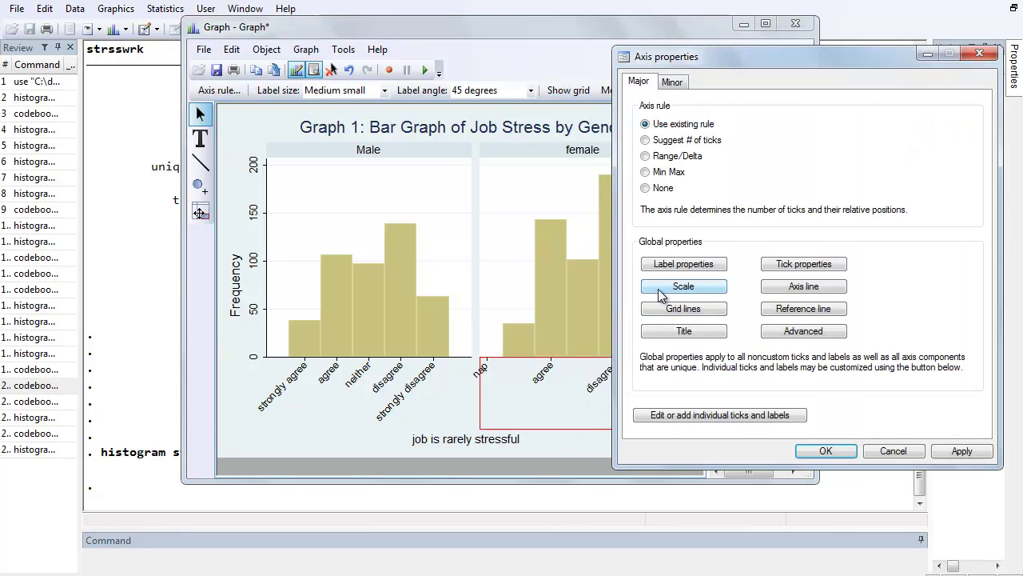
left_click(703, 416)
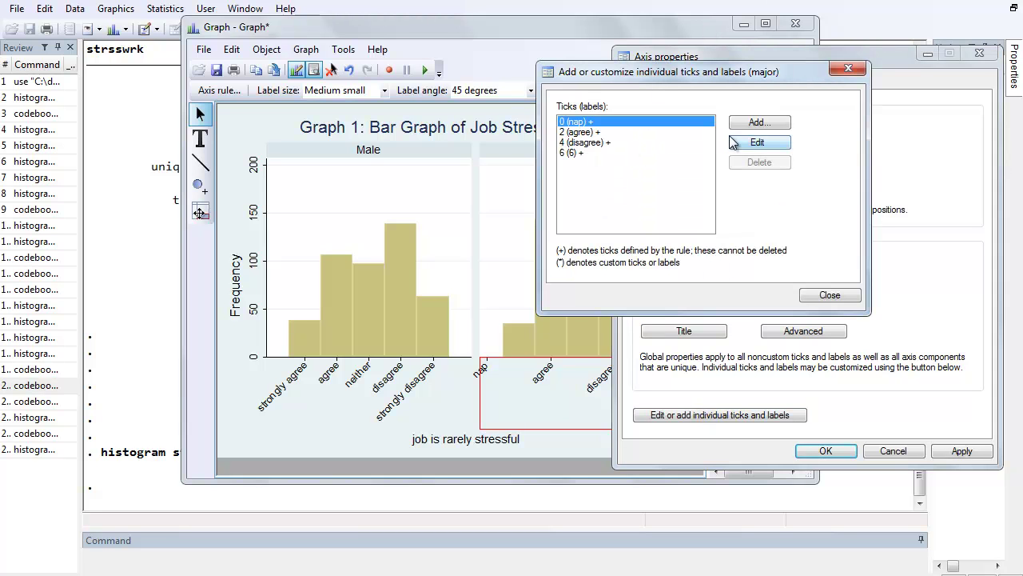
left_click(758, 122)
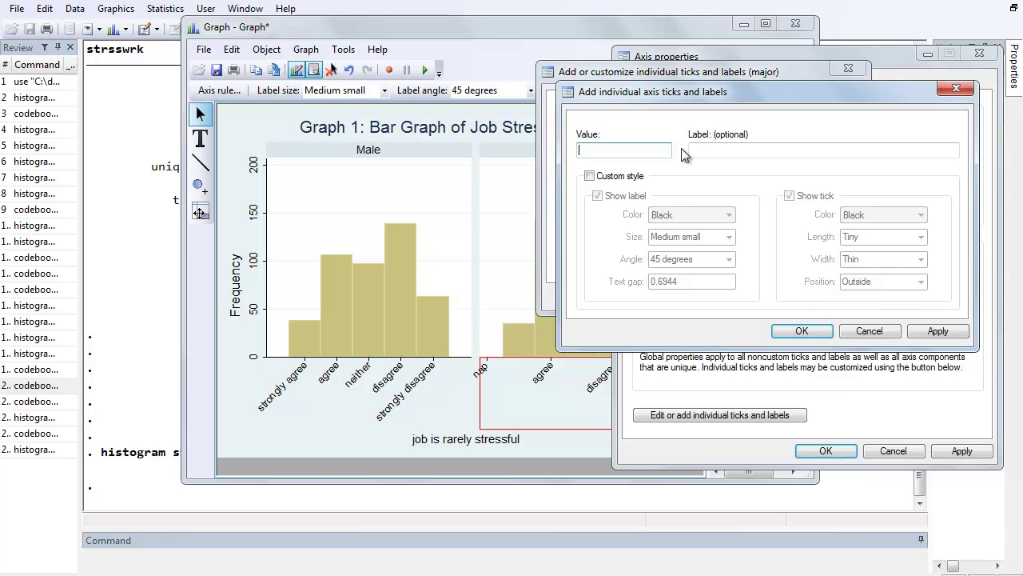
type("1")
left_click(793, 330)
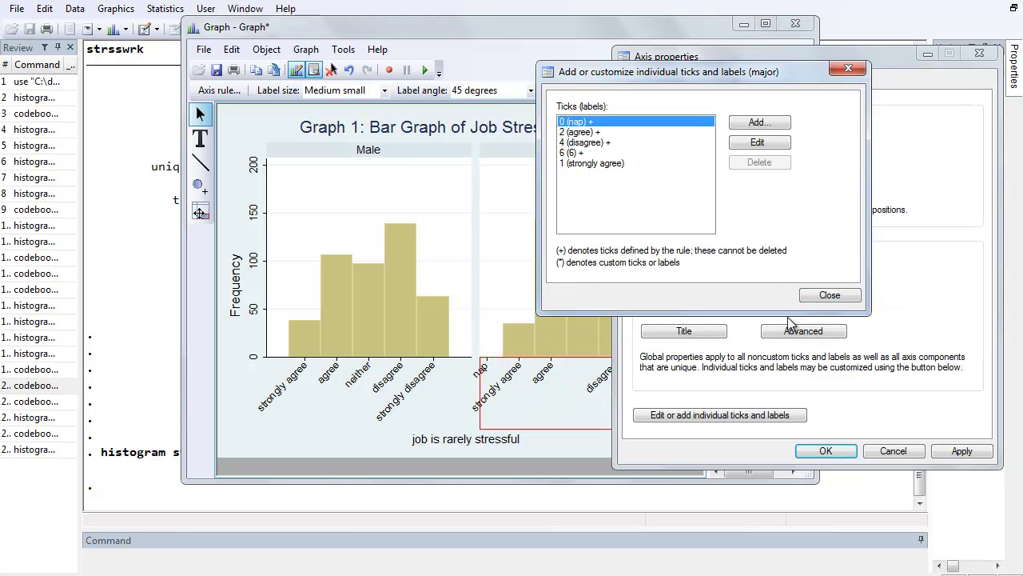
Add ticks at values 3 and 5 to the female x-axis and apply them.
left_click(770, 126)
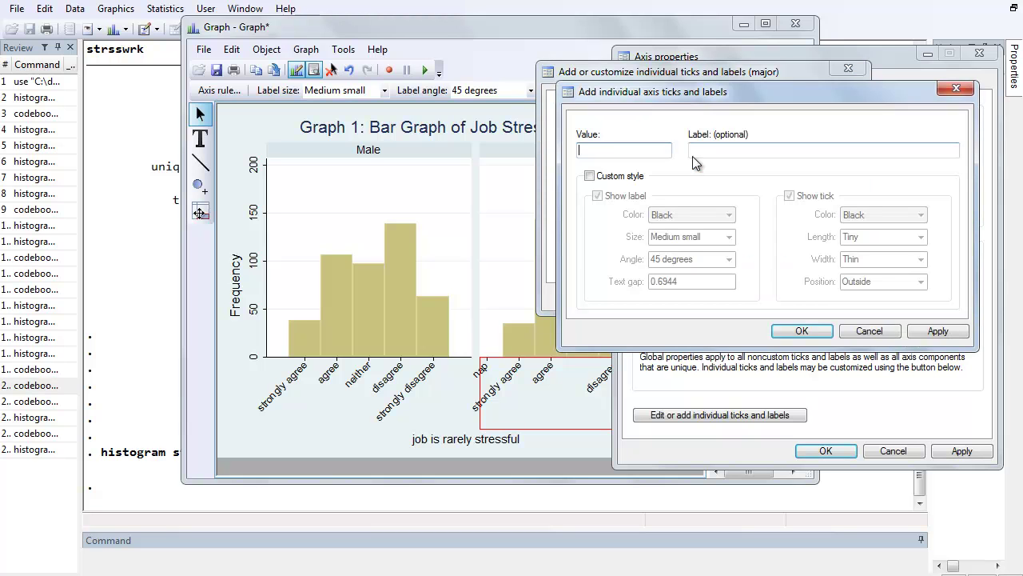
type("3")
left_click(793, 330)
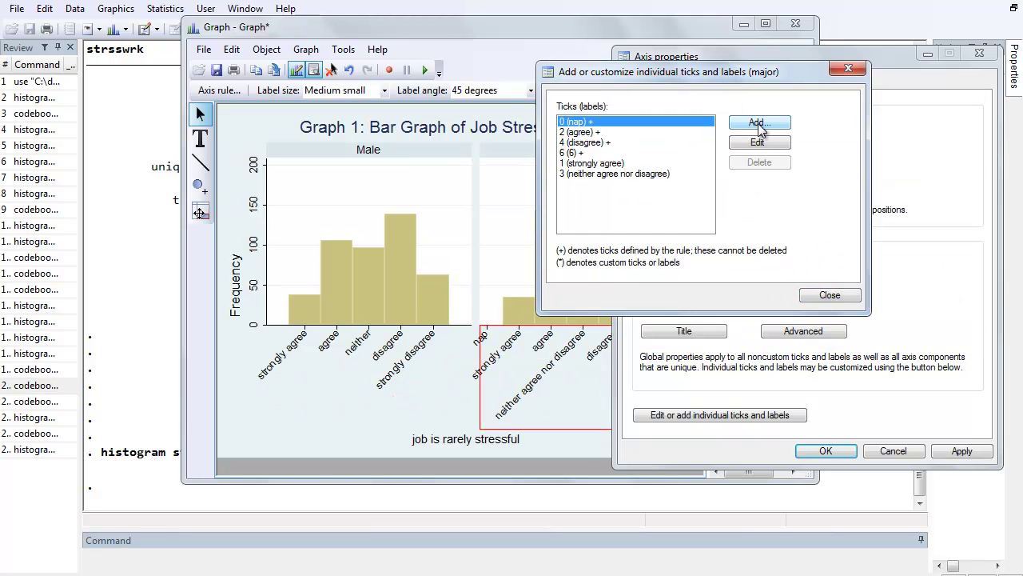
left_click(758, 124)
type("5")
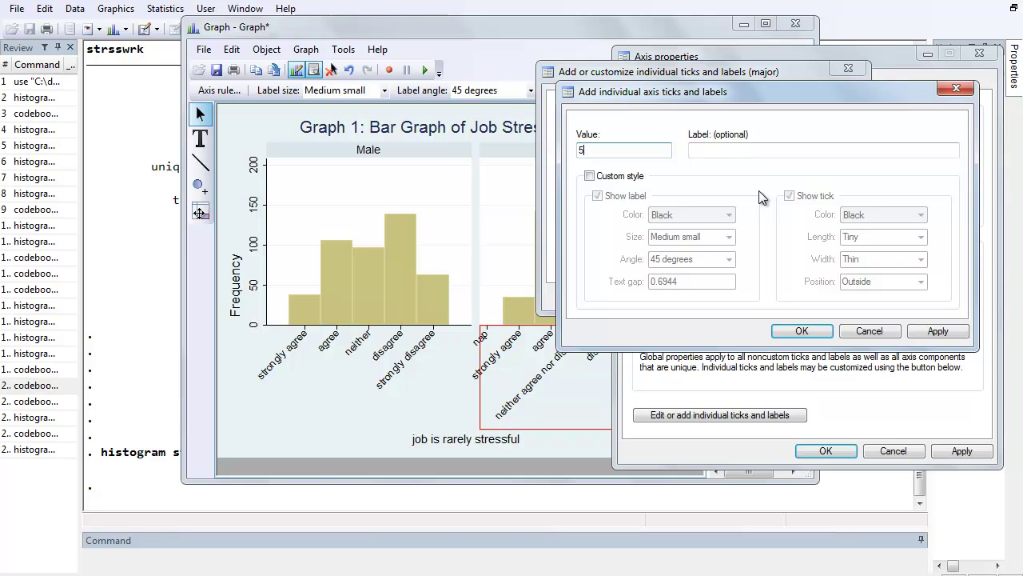
left_click(799, 330)
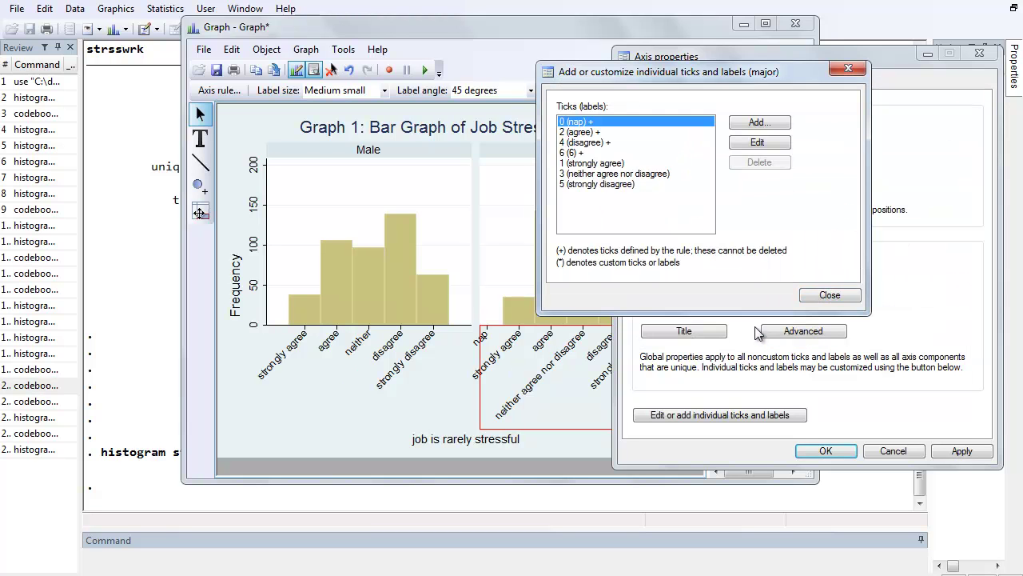
left_click(837, 296)
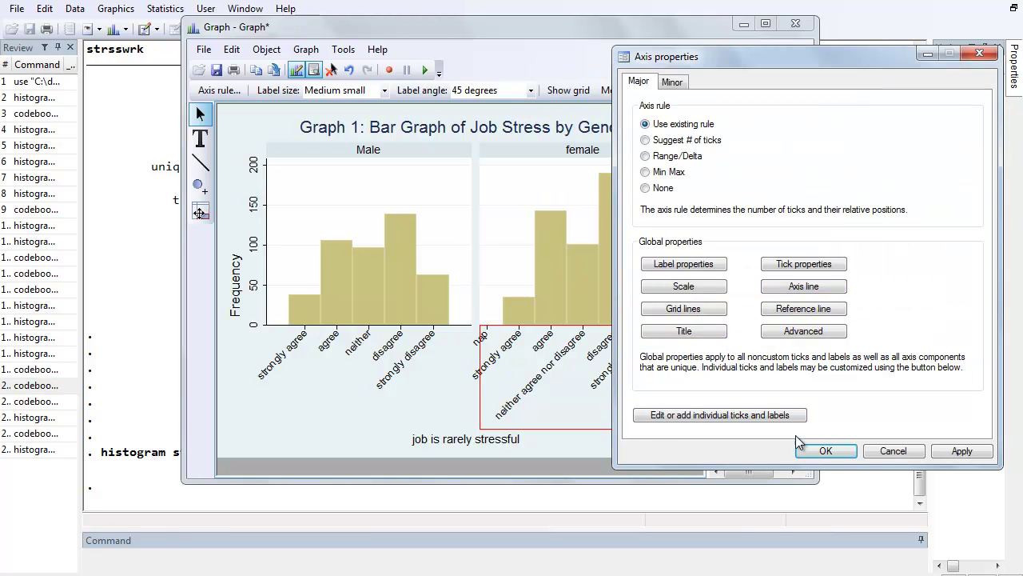
left_click(826, 450)
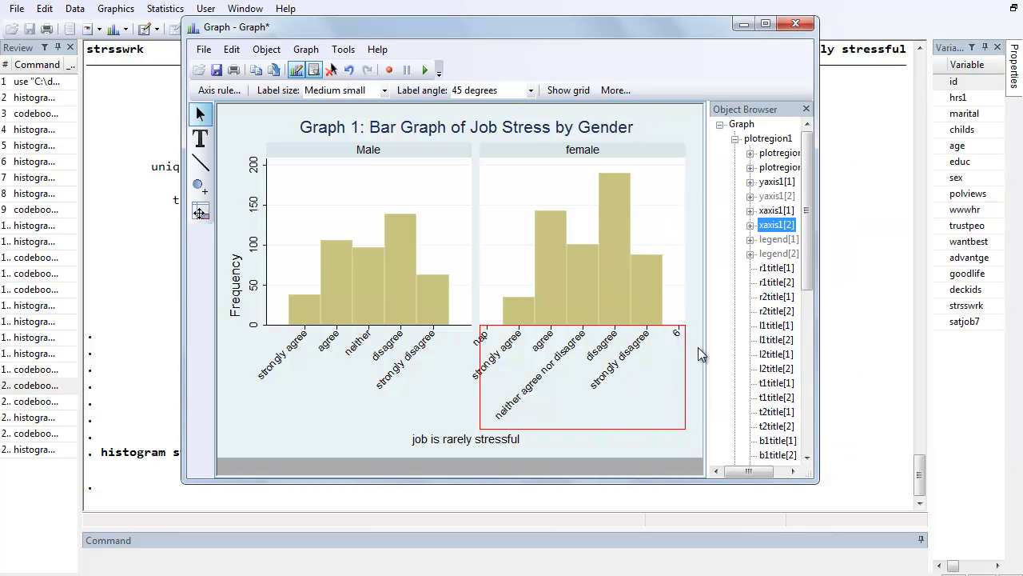
Hide the label and tick mark of the stray 6 tick on the female axis.
right_click(678, 337)
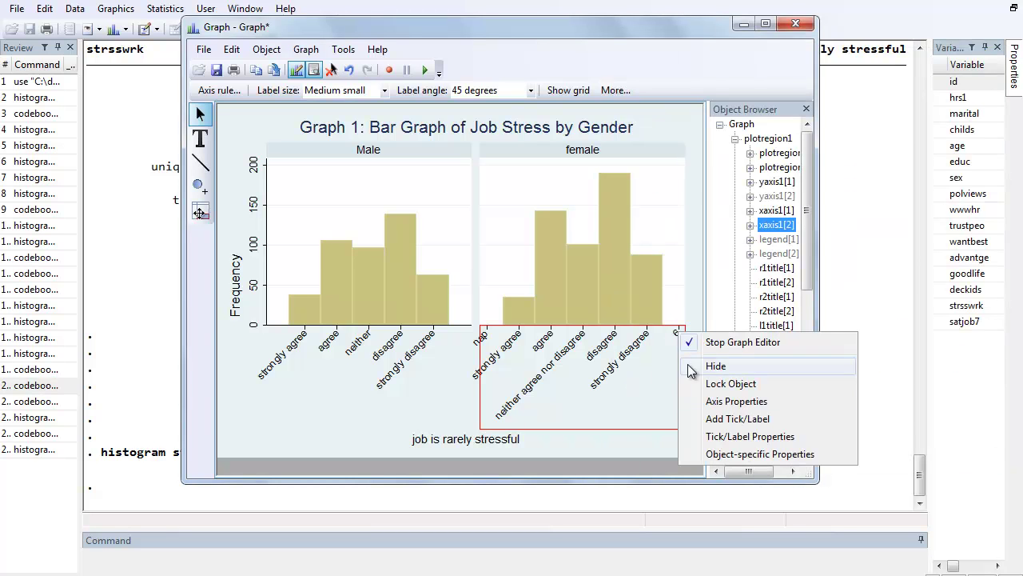
left_click(719, 437)
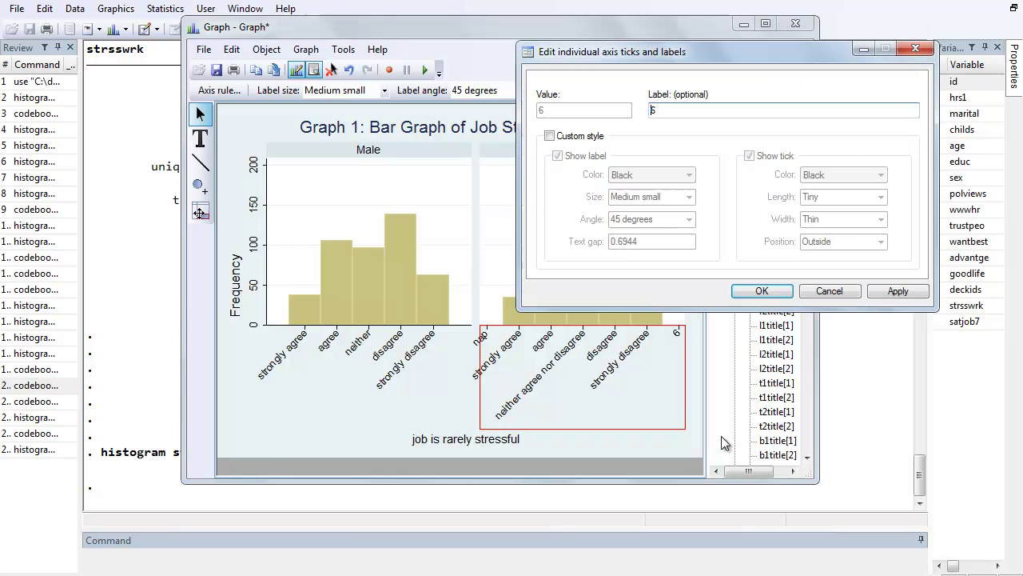
left_click(549, 136)
left_click(558, 157)
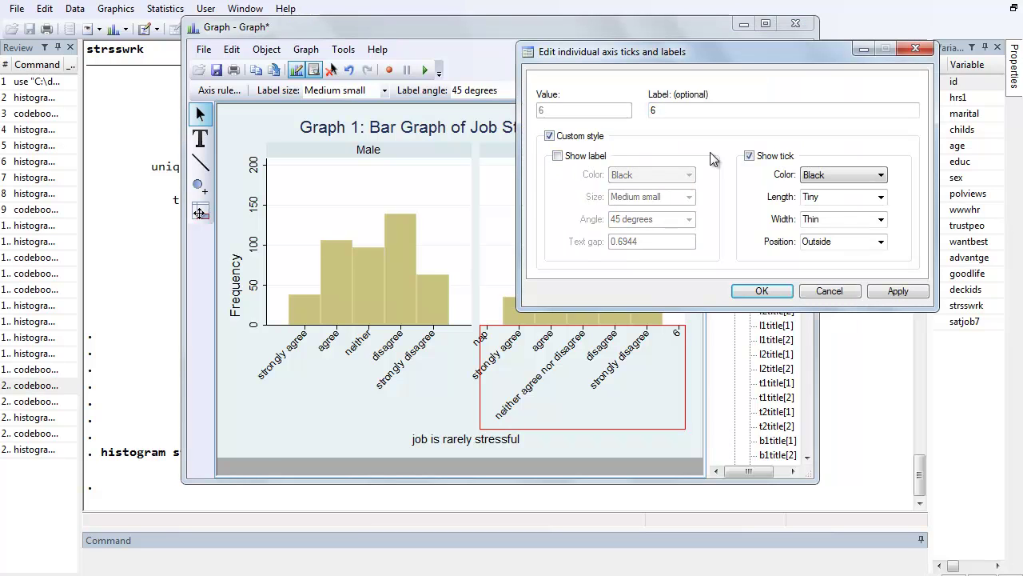
left_click(749, 157)
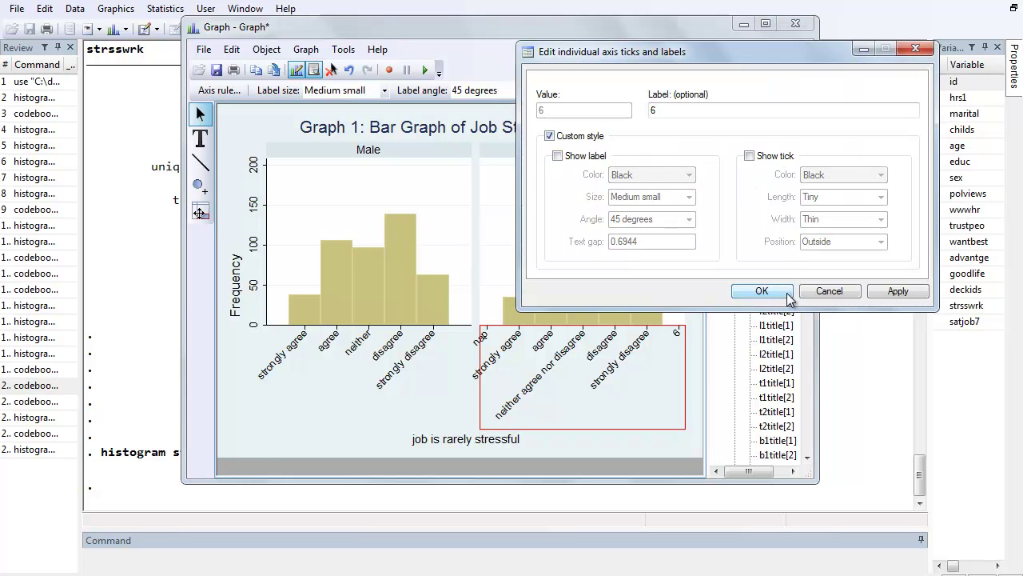
left_click(762, 291)
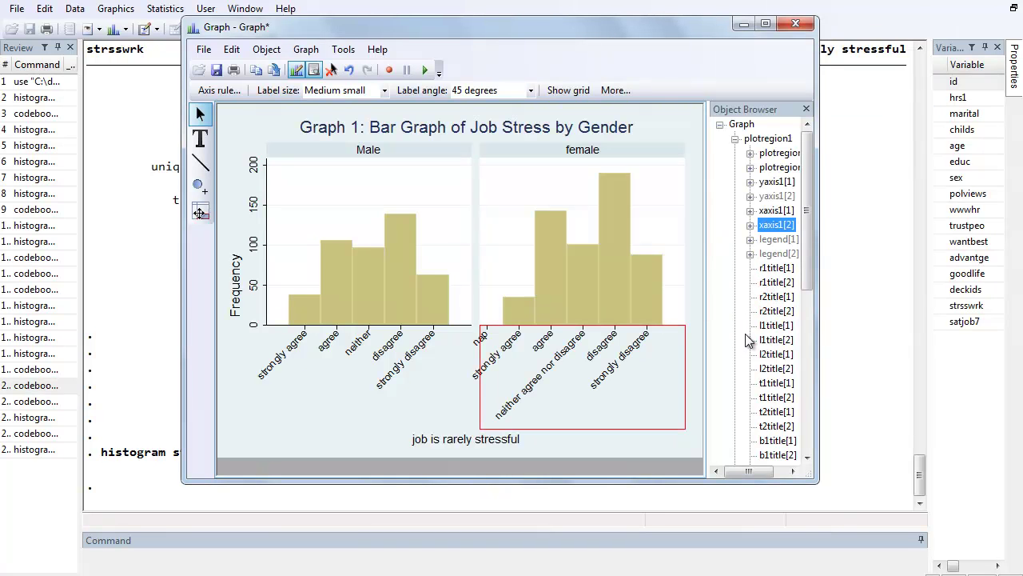
Hide the label and tick mark for nap on the female x-axis.
right_click(489, 336)
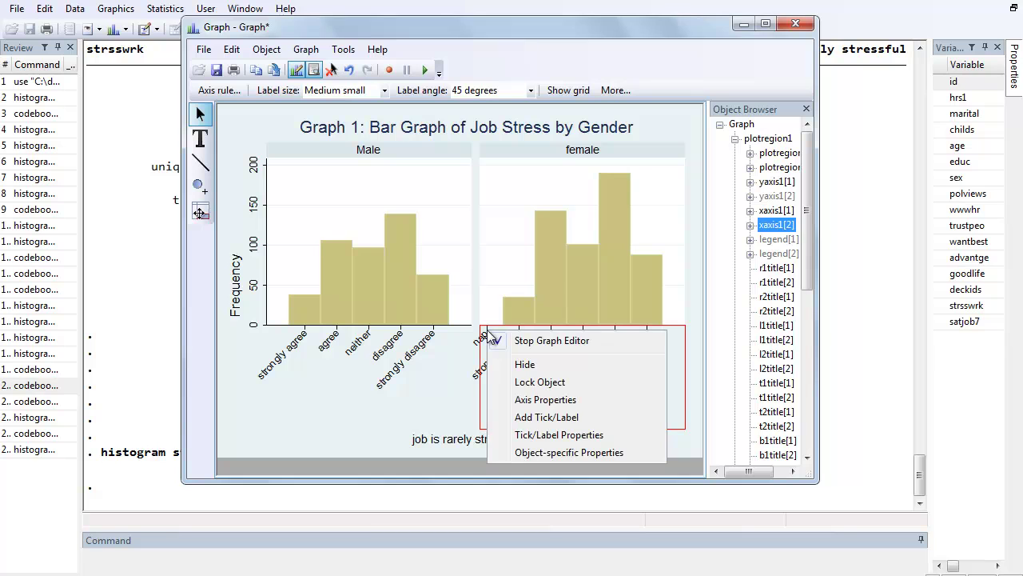
left_click(543, 434)
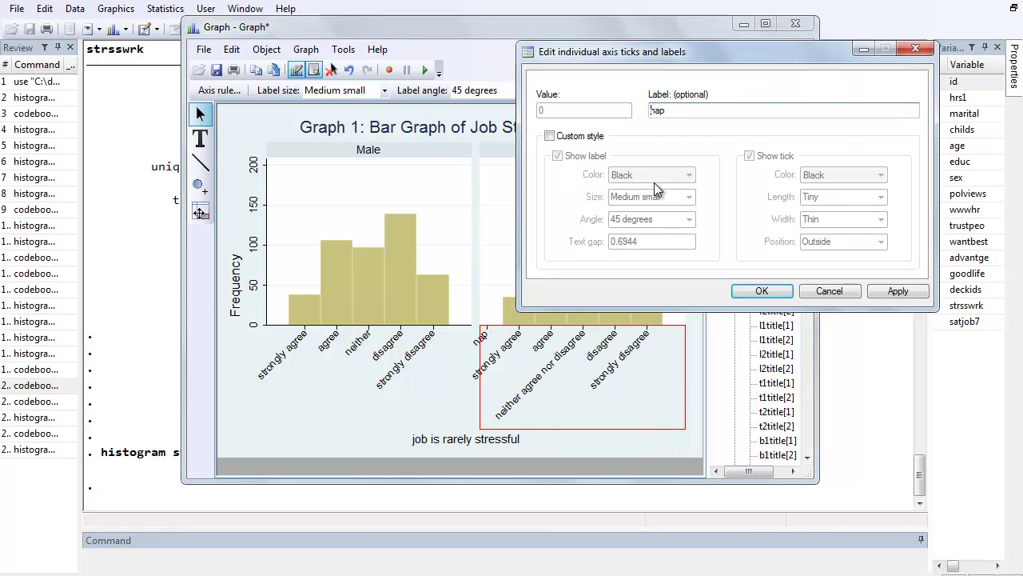
left_click(549, 136)
left_click(558, 156)
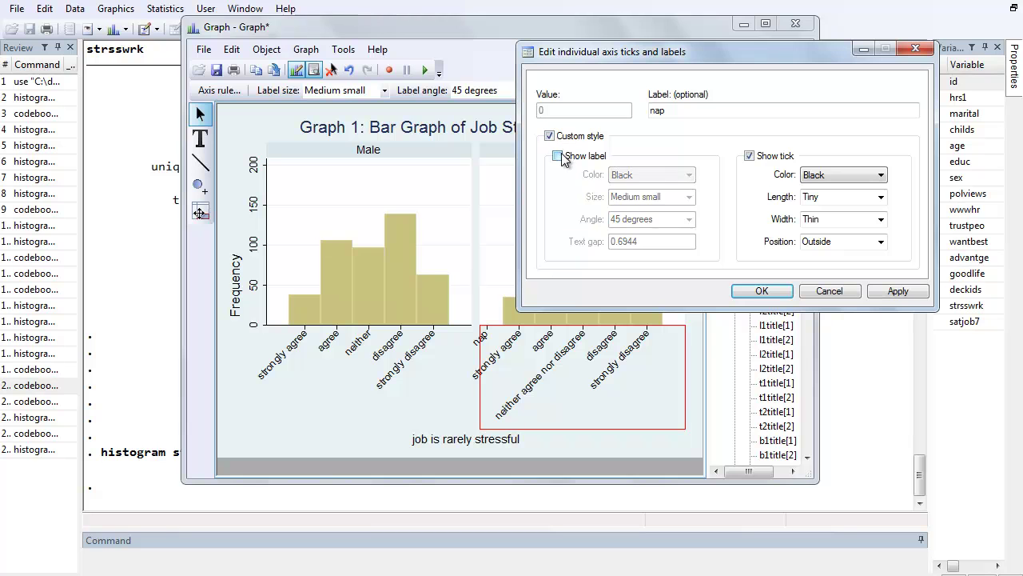
left_click(749, 156)
left_click(762, 291)
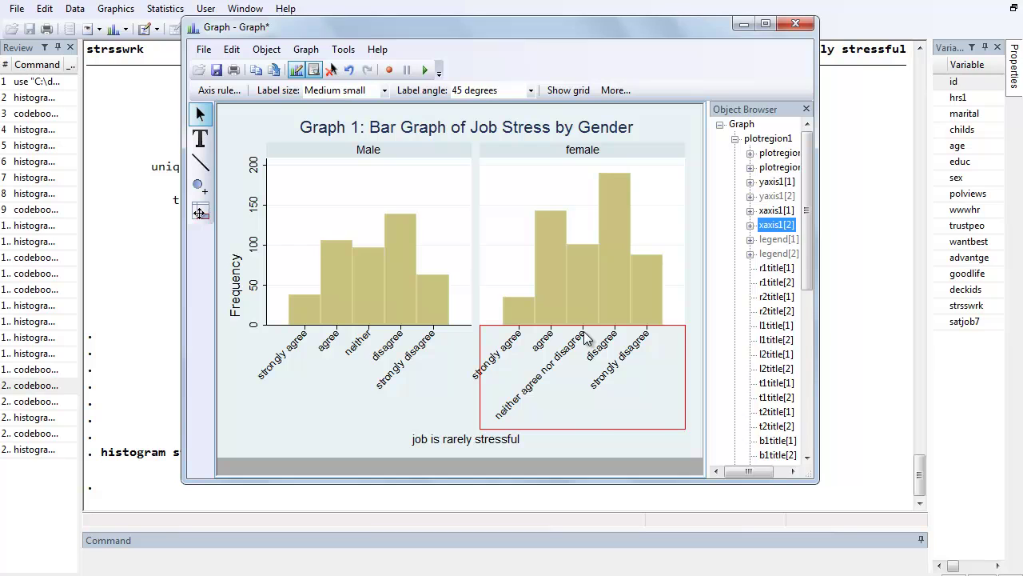
Shorten the female axis label 'neither agree nor disagree' to 'neither'.
right_click(586, 332)
left_click(640, 436)
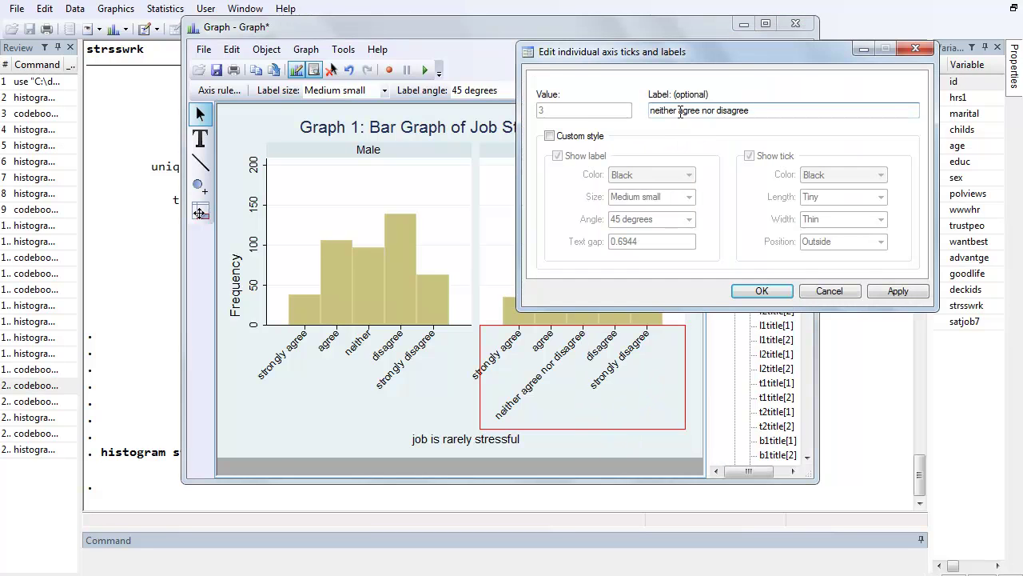
left_click_drag(680, 112, 784, 112)
key("BackSpace")
key("Return")
left_click(338, 446)
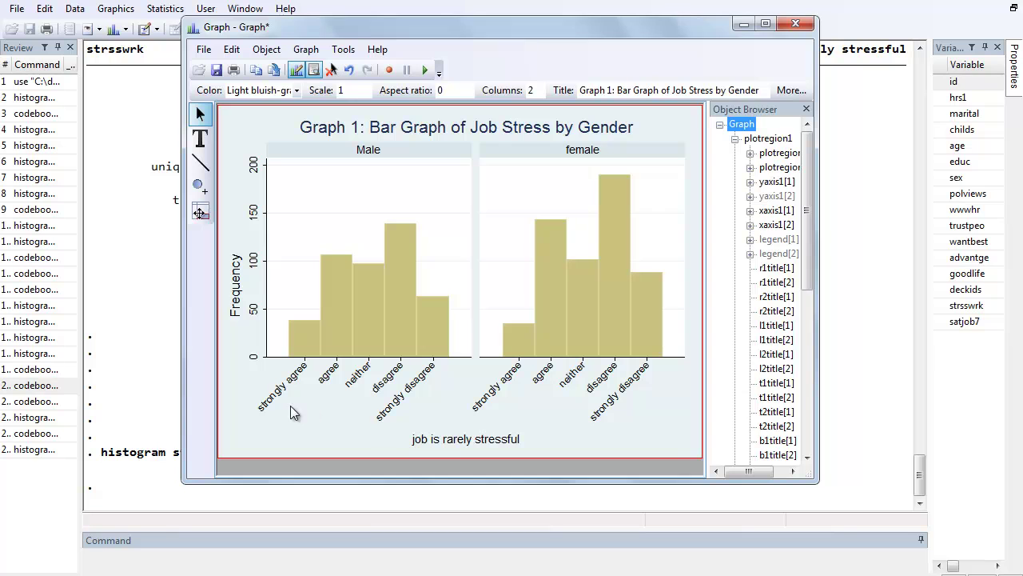
Select the whole graph and stop the Graph Editor to reach the save-changes prompt.
left_click(436, 439)
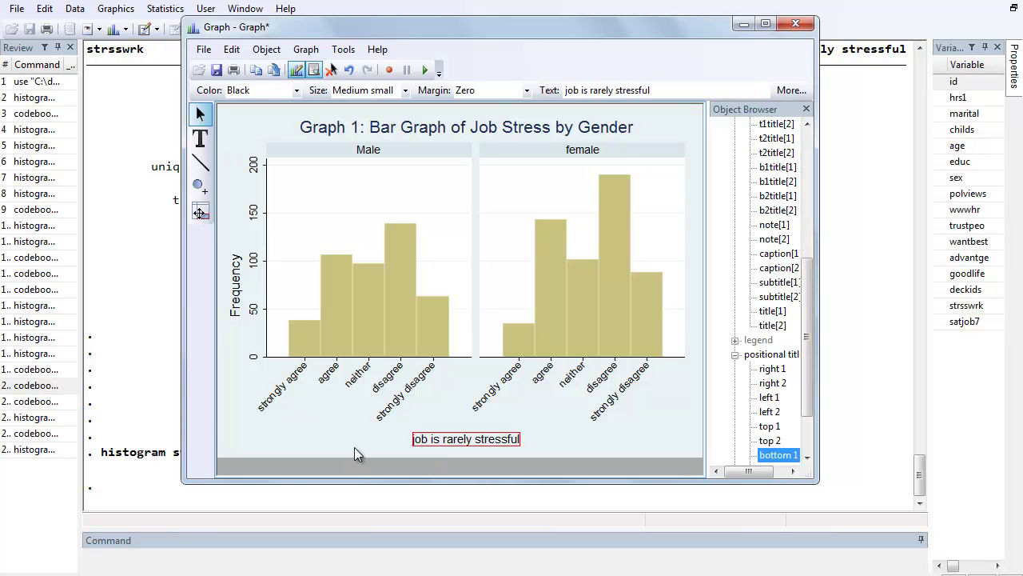
left_click(283, 454)
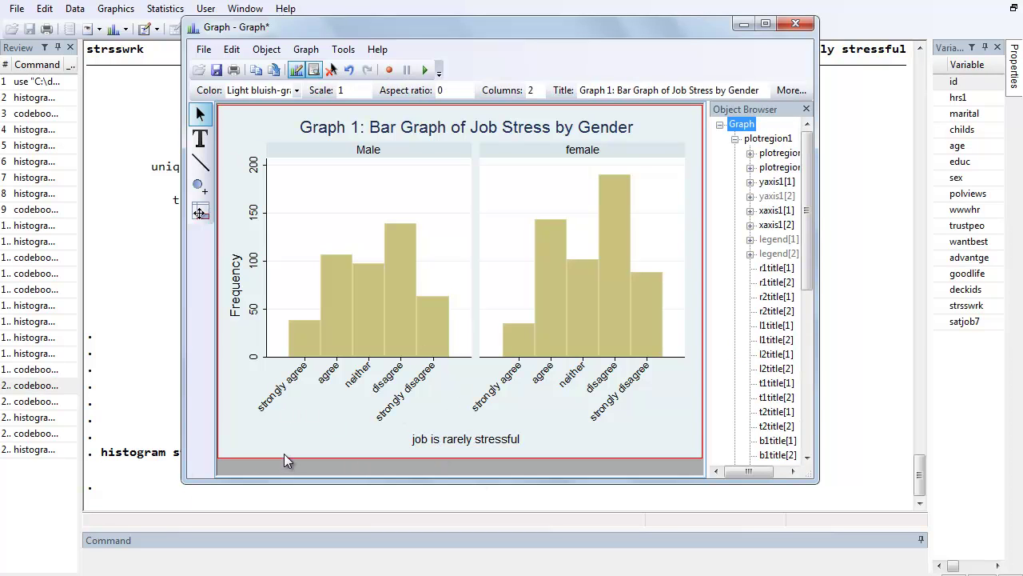
left_click(296, 72)
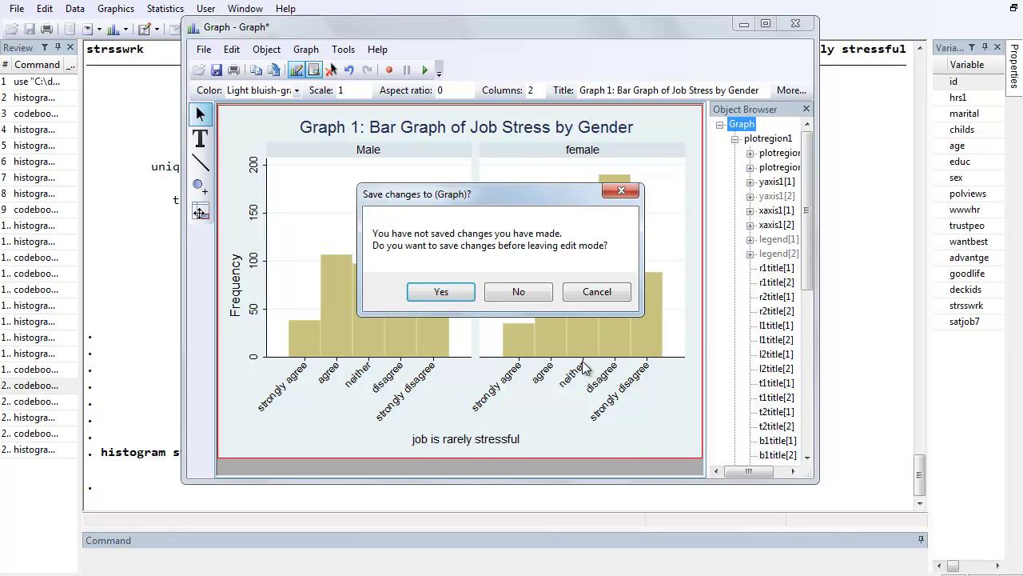
Choose No to discard the graph edits and exit editing.
left_click(520, 292)
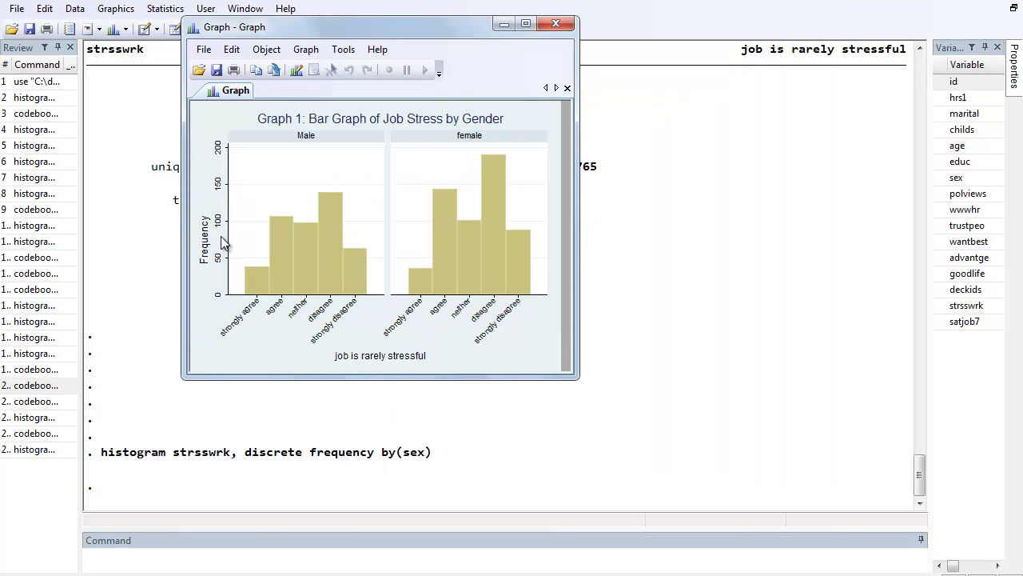